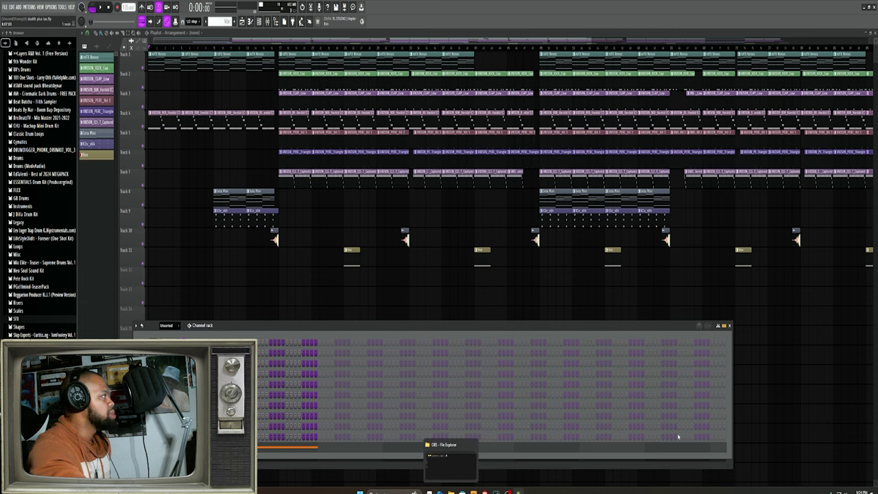
Open the mFX Nexus chord notes in the piano roll and briefly view the Nexus plugin window.
{"action": "key", "text": "F7"}
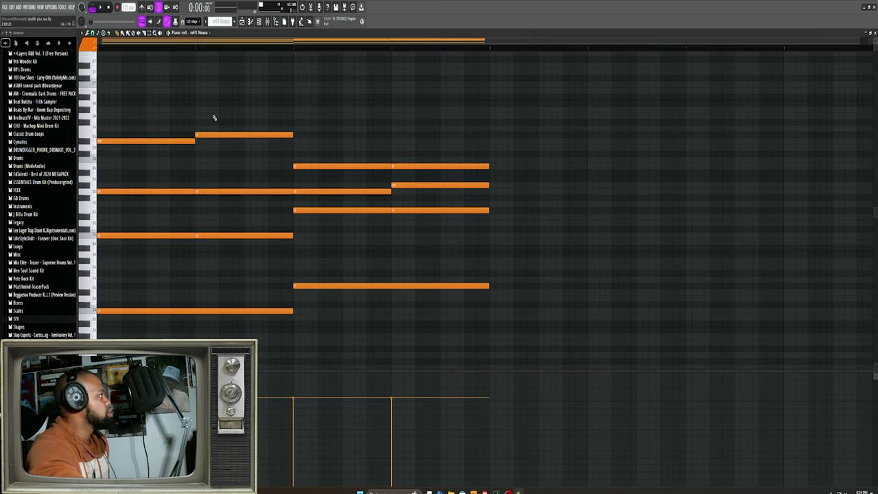
{"action": "key", "text": "F6"}
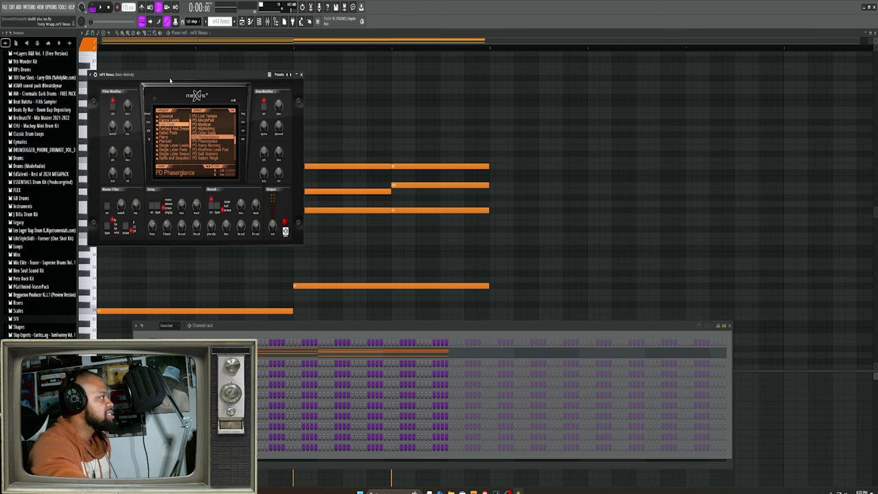
{"action": "left_click_drag", "start_coordinate": [171, 85], "coordinate": [265, 108]}
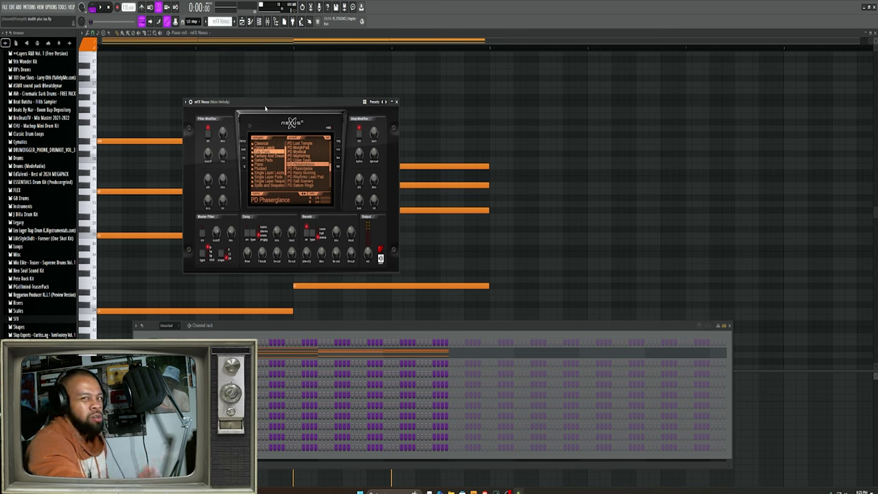
{"action": "left_click_drag", "start_coordinate": [266, 108], "coordinate": [536, 166]}
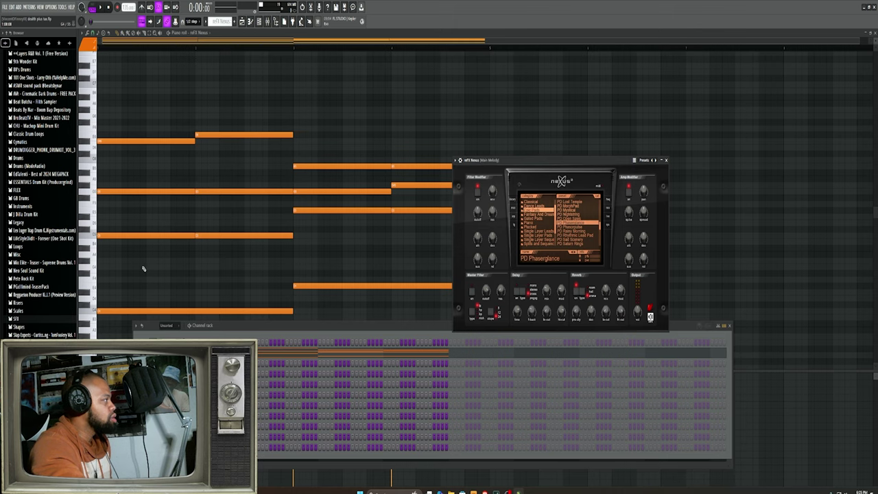
{"action": "key", "text": "F12"}
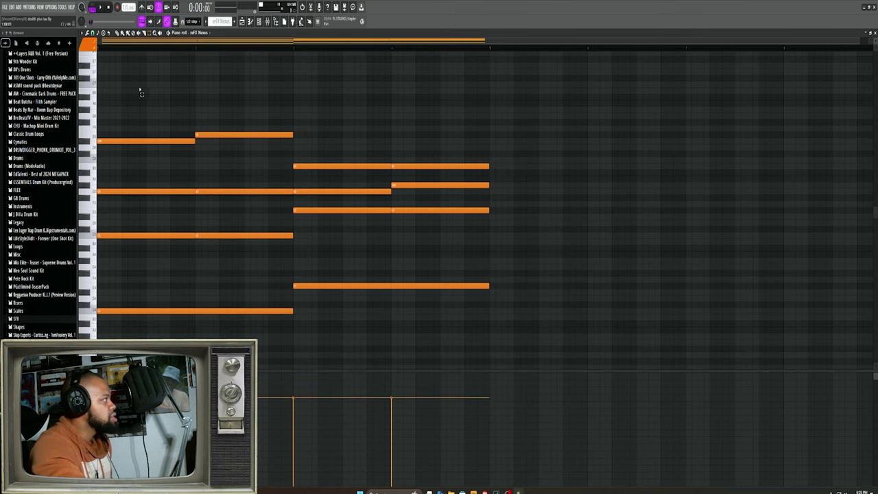
Drop the top two Nexus chord notes an octave, then restore their original pitch.
{"action": "left_click_drag", "start_coordinate": [137, 81], "coordinate": [267, 178]}
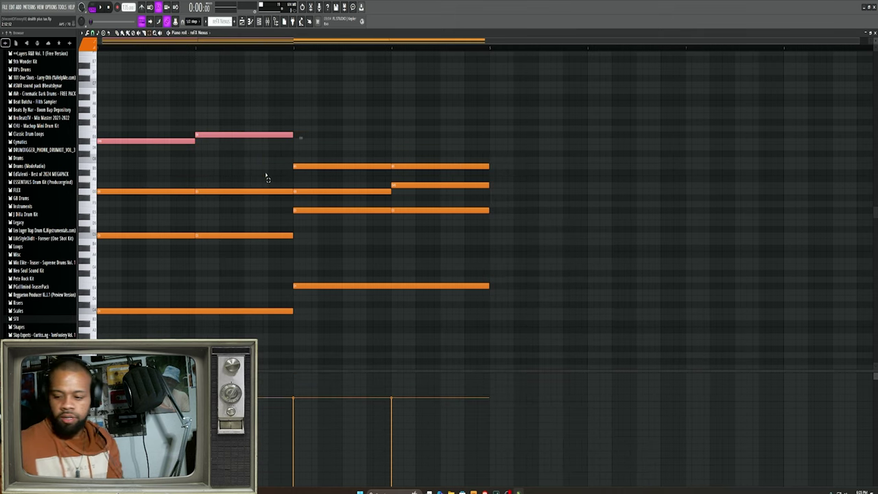
{"action": "key", "text": "ctrl+Down"}
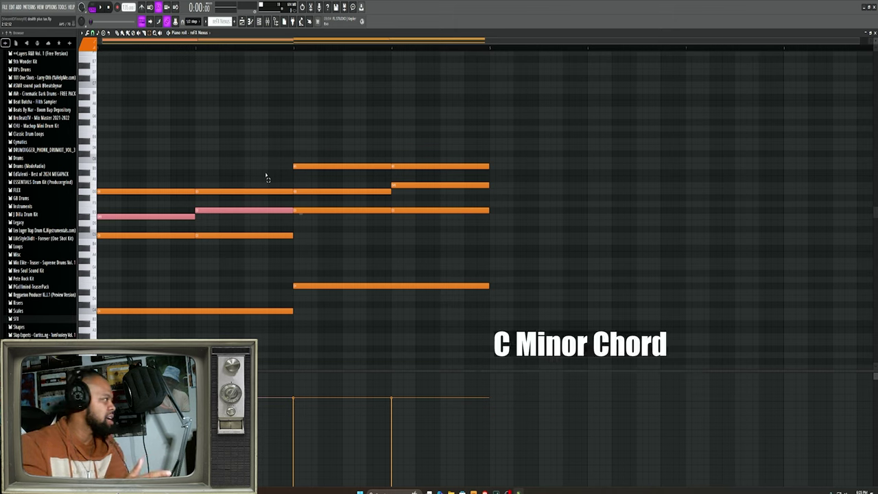
{"action": "key", "text": "ctrl+Up"}
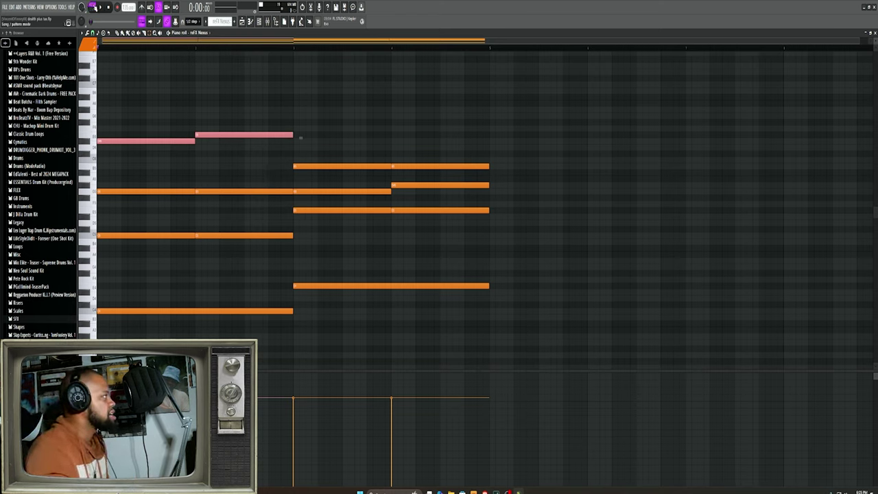
Play the Nexus chord progression, then bring up the channel rack.
{"action": "left_click", "coordinate": [100, 8]}
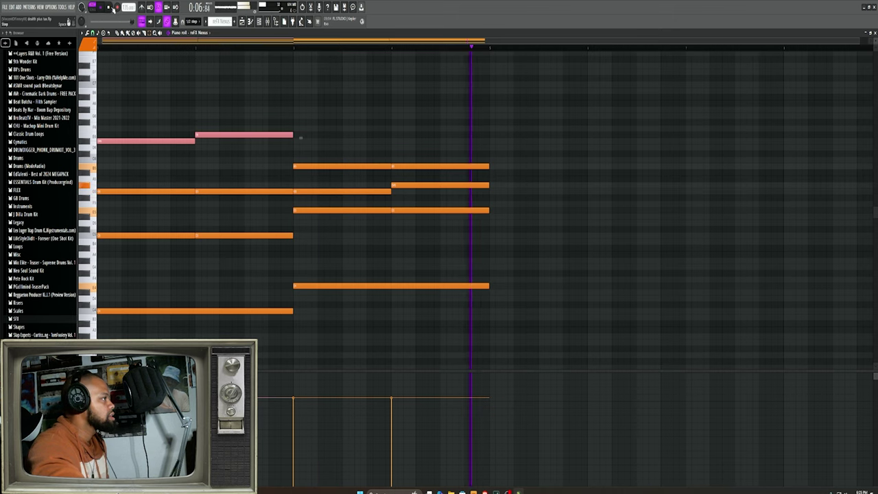
{"action": "left_click", "coordinate": [113, 7]}
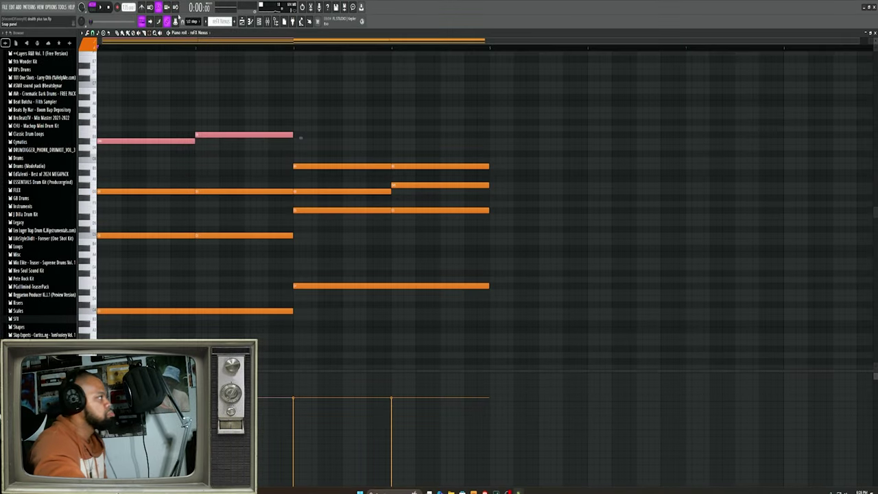
{"action": "left_click", "coordinate": [258, 21]}
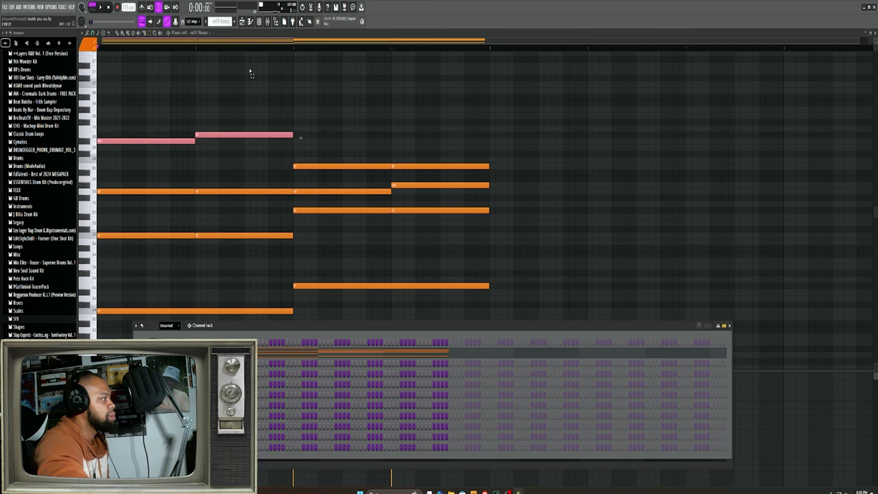
Open the mixer and the Main Melody track's Fruity Parametric EQ 2.
{"action": "scroll", "coordinate": [221, 21], "scroll_direction": "down", "scroll_amount": 7}
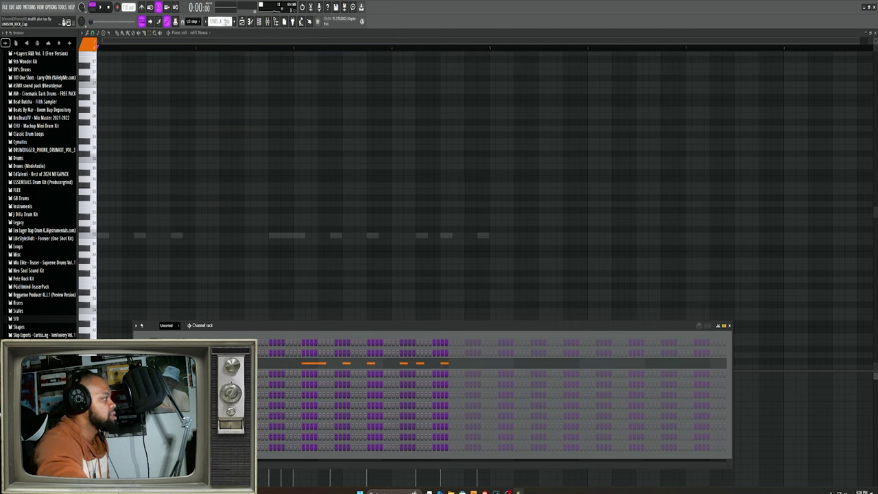
{"action": "scroll", "coordinate": [220, 21], "scroll_direction": "up", "scroll_amount": 1}
{"action": "scroll", "coordinate": [221, 21], "scroll_direction": "down", "scroll_amount": 1}
{"action": "left_click", "coordinate": [268, 21]}
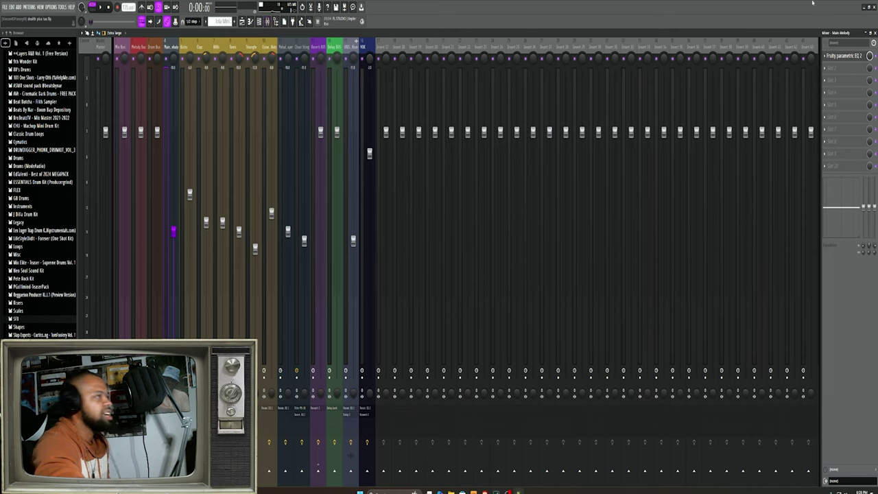
{"action": "left_click", "coordinate": [835, 57]}
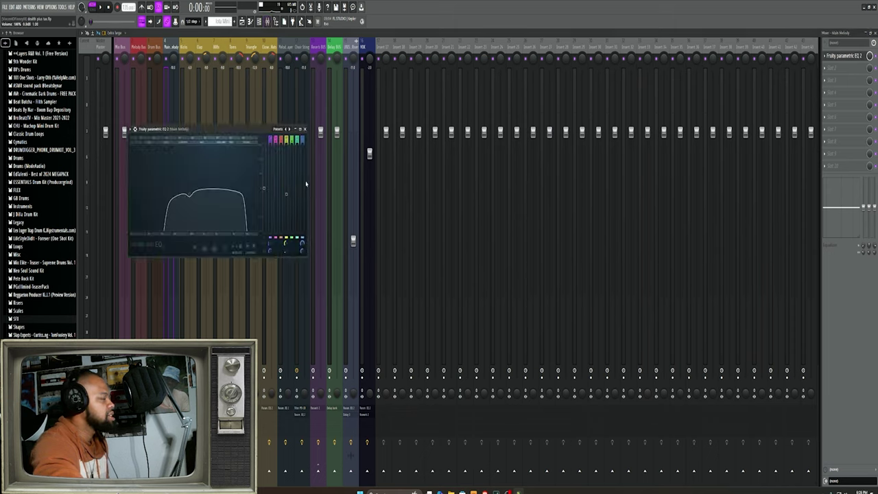
Cut EQ band 4 by about 4.4 dB around 500 Hz, then close the EQ.
{"action": "left_click_drag", "start_coordinate": [190, 188], "coordinate": [167, 203]}
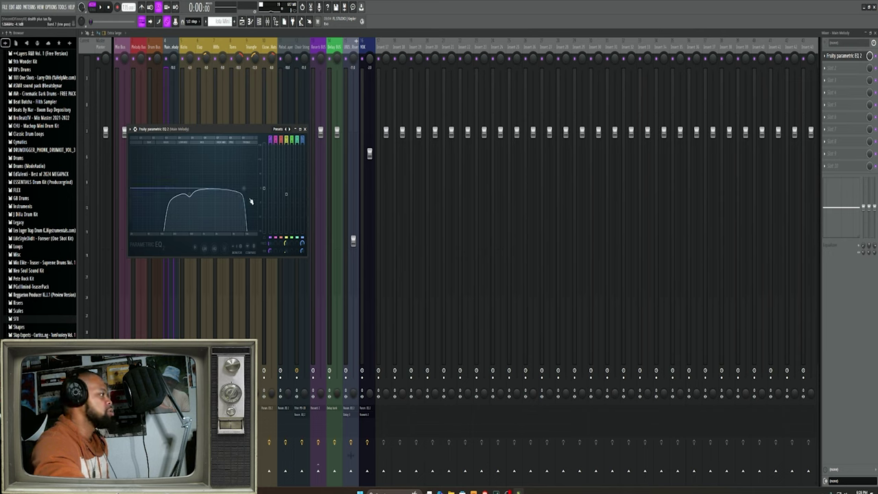
{"action": "left_click", "coordinate": [188, 198]}
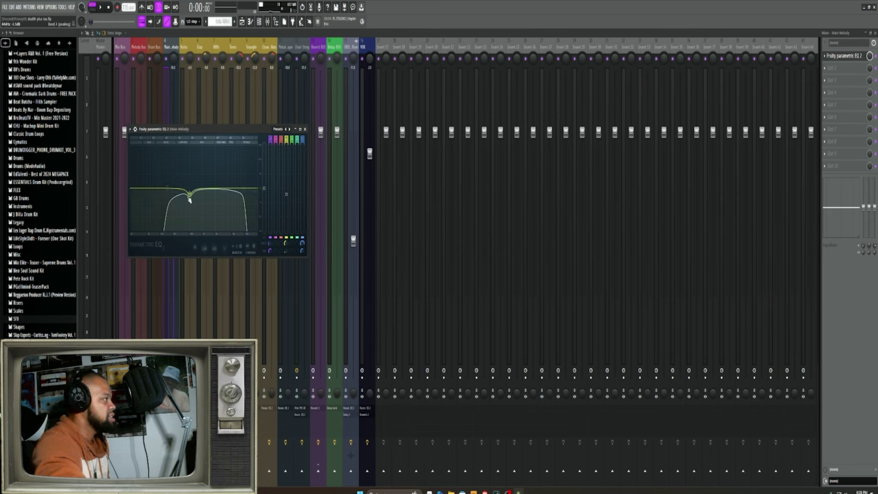
{"action": "left_click_drag", "start_coordinate": [189, 199], "coordinate": [191, 198]}
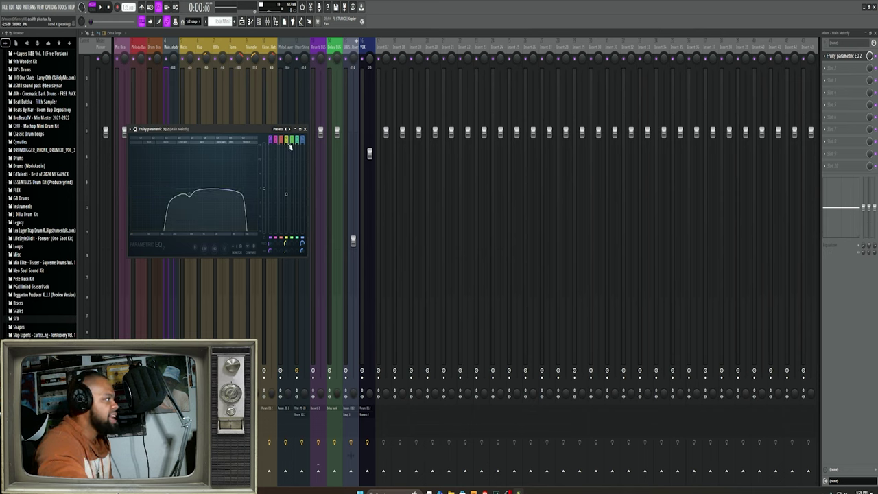
{"action": "left_click", "coordinate": [306, 129]}
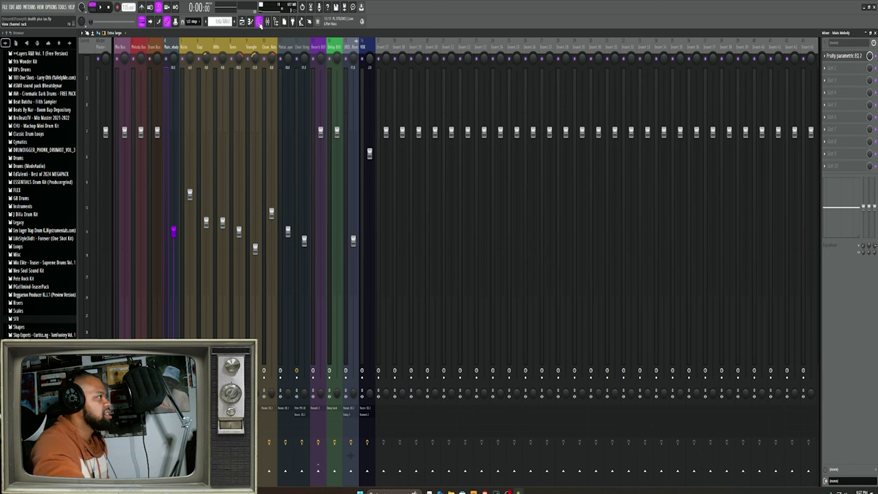
Open the UNISON_808_Harddd pattern's notes in the piano roll.
{"action": "left_click", "coordinate": [259, 22]}
{"action": "left_click", "coordinate": [241, 21]}
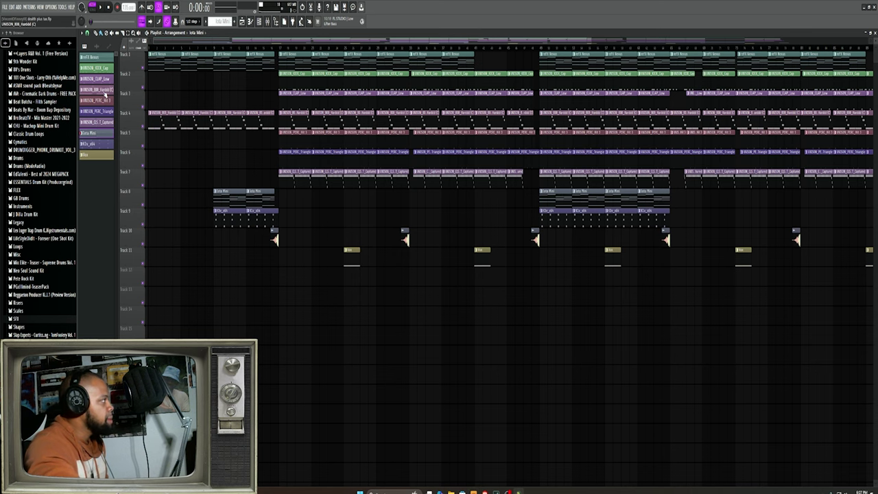
{"action": "left_click", "coordinate": [104, 92]}
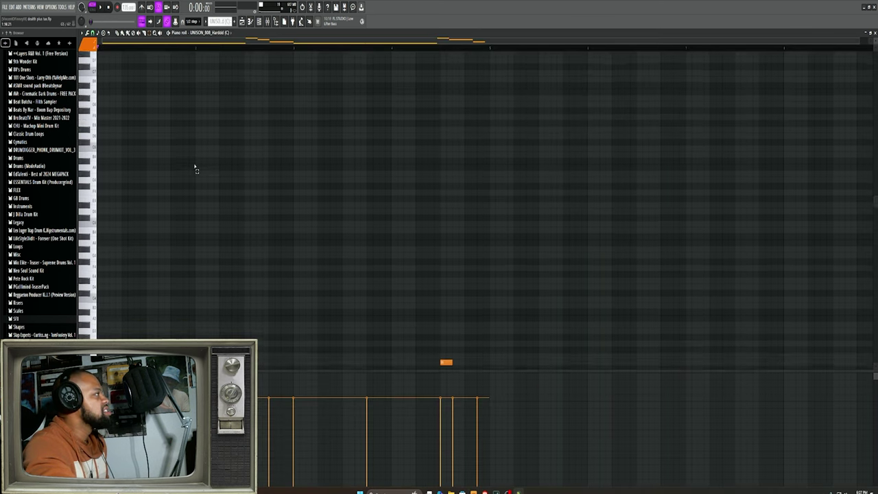
{"action": "scroll", "coordinate": [195, 168], "scroll_direction": "down", "scroll_amount": 3}
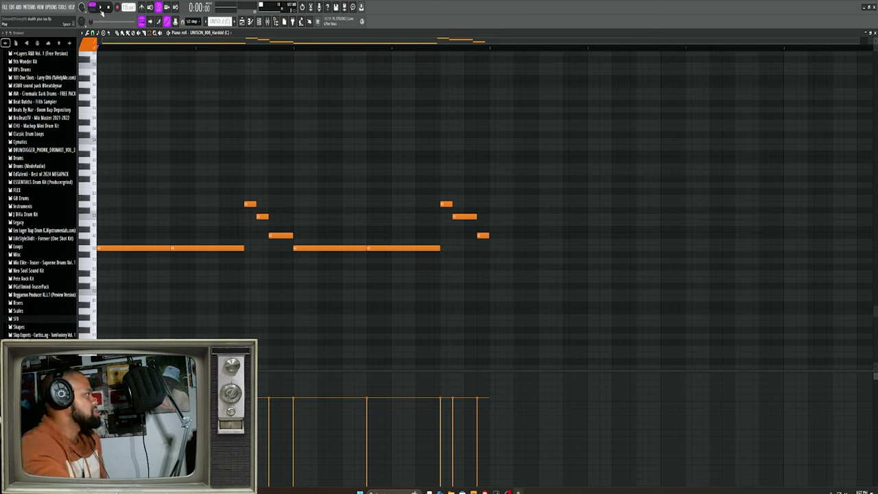
Play the 808 pattern, then return to the song arrangement playlist.
{"action": "left_click", "coordinate": [101, 7]}
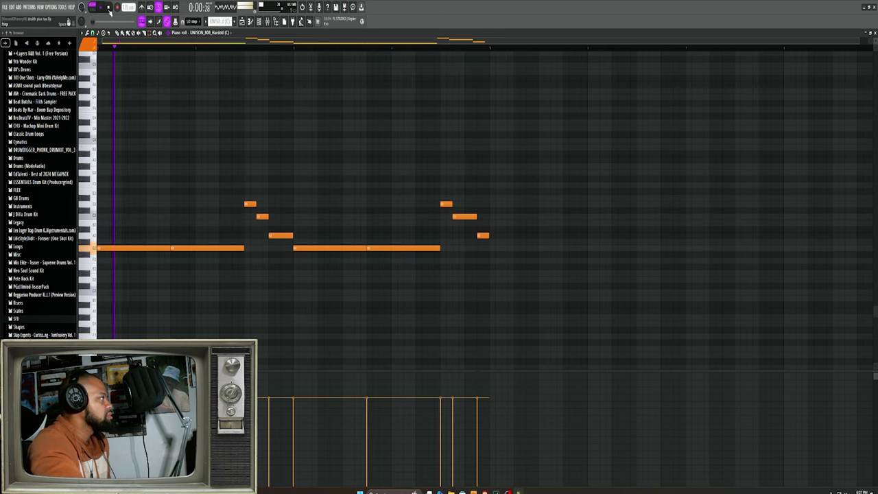
{"action": "left_click", "coordinate": [108, 7]}
{"action": "left_click", "coordinate": [260, 22]}
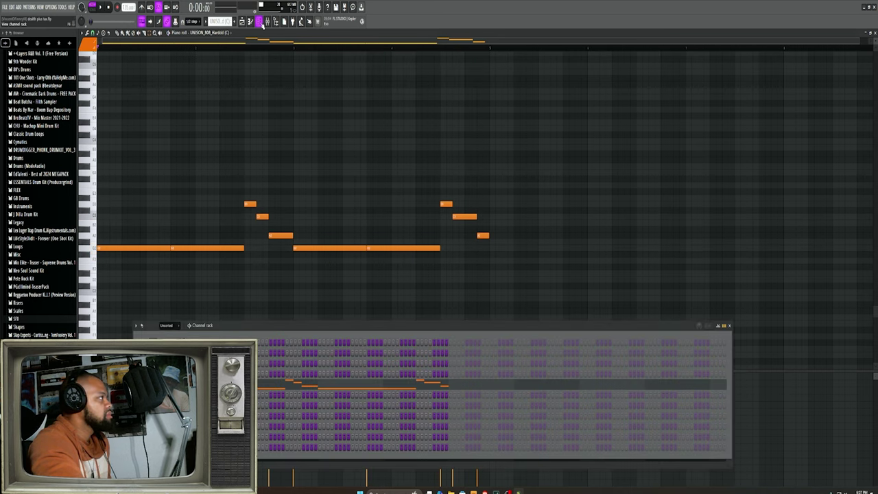
{"action": "left_click", "coordinate": [241, 21]}
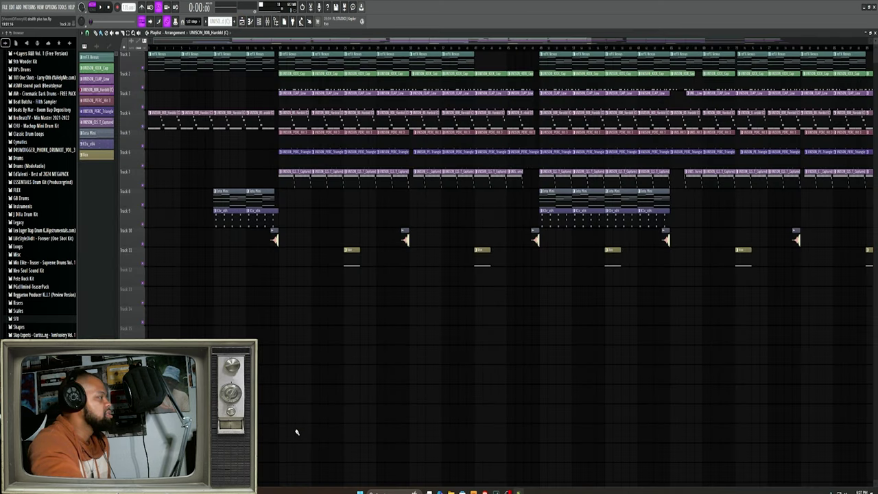
Mute Track 4 and play the arrangement from about 0:28.
{"action": "left_click", "coordinate": [280, 48]}
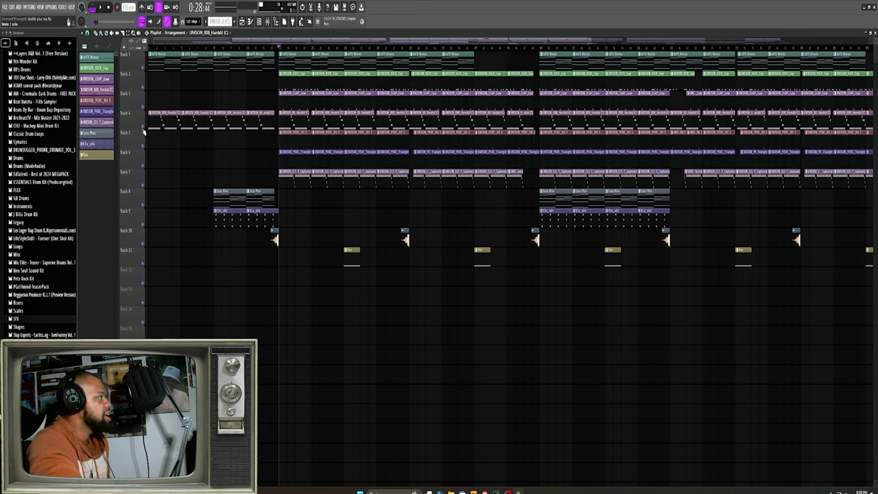
{"action": "left_click", "coordinate": [143, 113]}
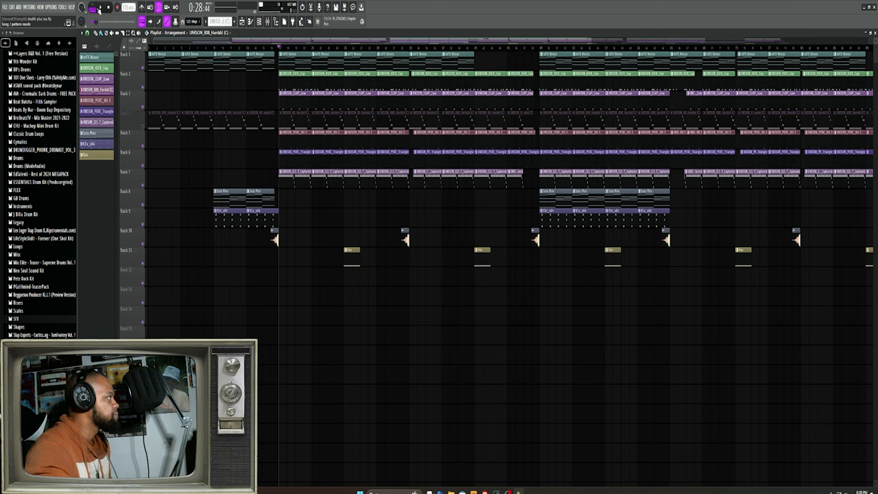
{"action": "key", "text": "space"}
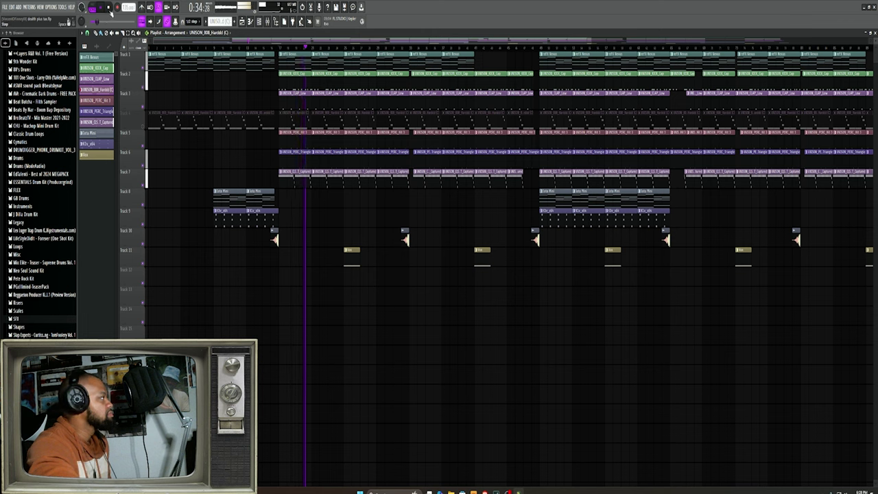
{"action": "left_click", "coordinate": [109, 8]}
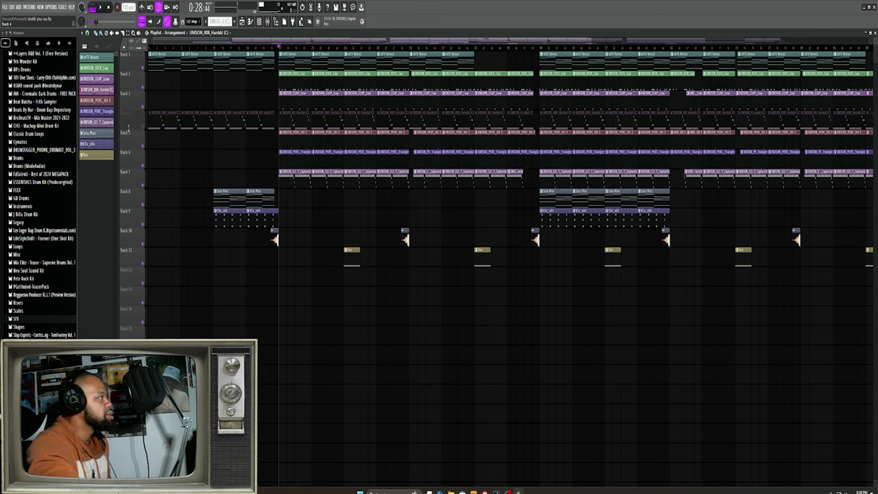
Compare playback with Track 4 unmuted, then mute Track 4 again.
{"action": "left_click", "coordinate": [143, 109]}
{"action": "left_click", "coordinate": [101, 8]}
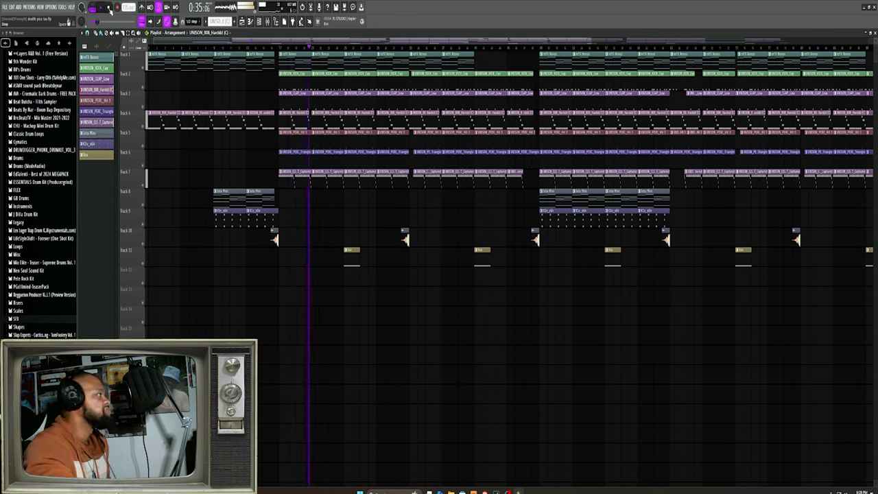
{"action": "left_click", "coordinate": [108, 8]}
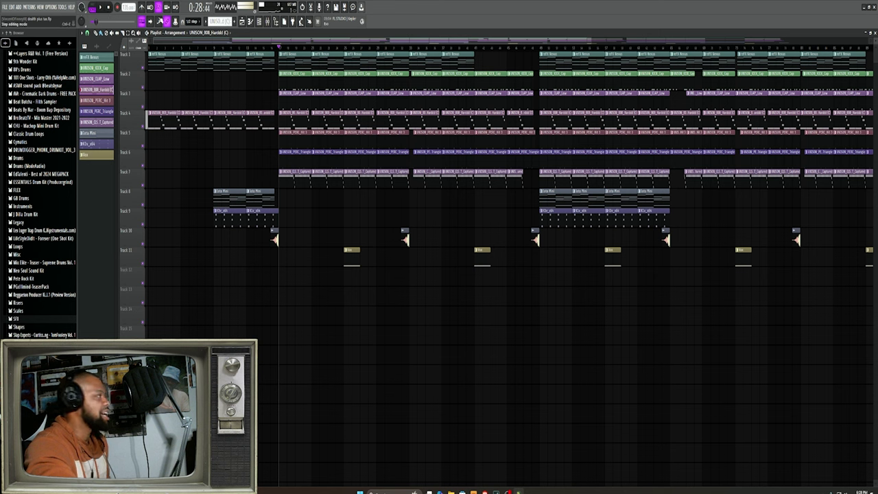
{"action": "left_click", "coordinate": [261, 22]}
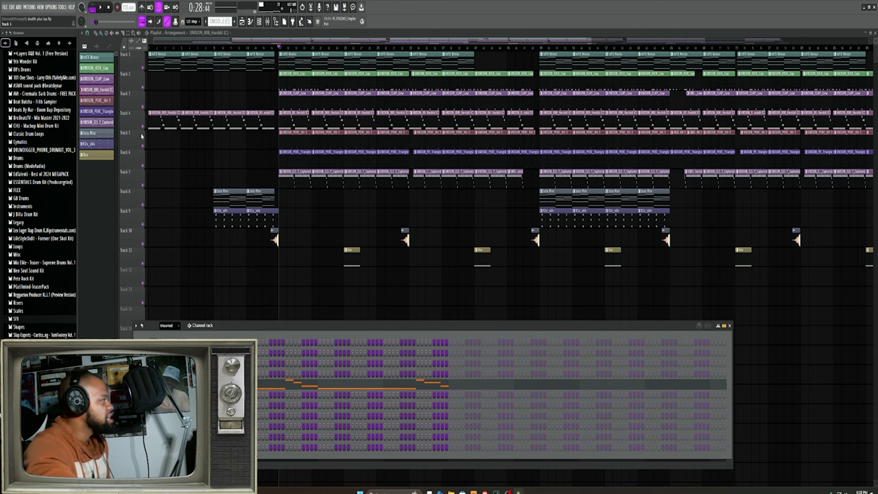
{"action": "key", "text": "F6"}
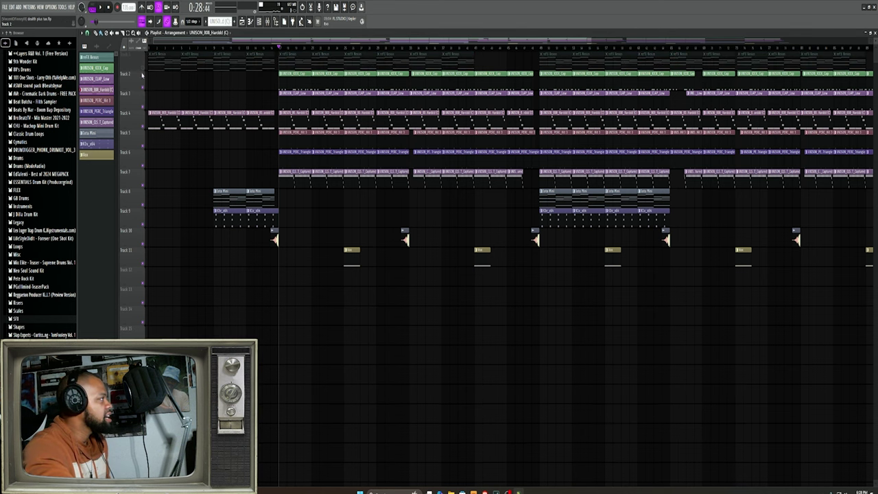
{"action": "left_click", "coordinate": [142, 113]}
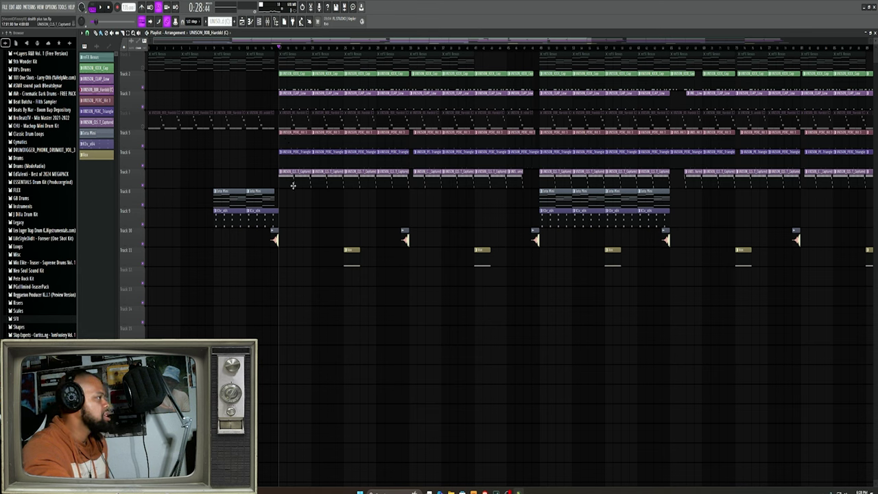
Duplicate the Track 7 hi-hat notes with Ctrl+B so the run repeats.
{"action": "double_click", "coordinate": [296, 182]}
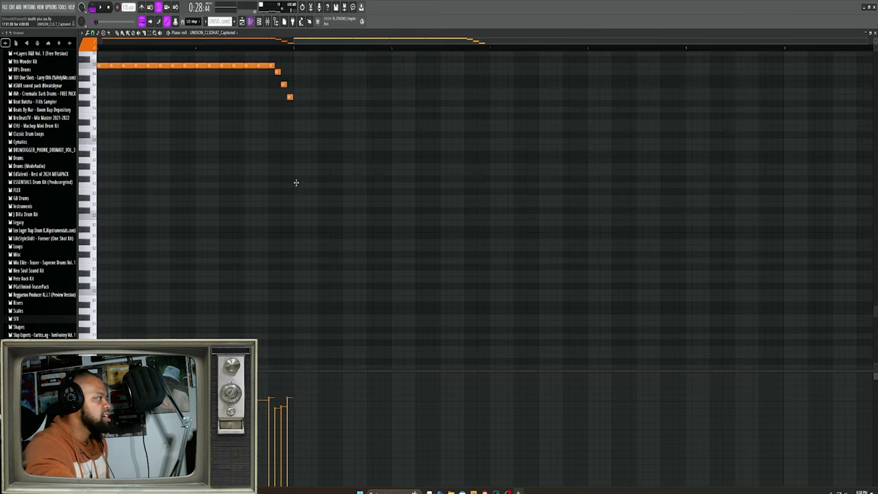
{"action": "scroll", "coordinate": [226, 146], "scroll_direction": "up", "scroll_amount": 5}
{"action": "scroll", "coordinate": [226, 160], "scroll_direction": "down", "scroll_amount": 3}
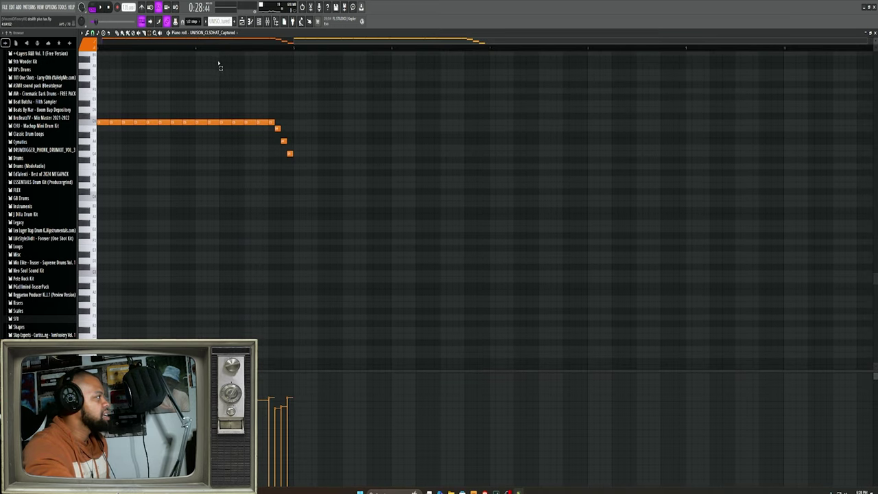
{"action": "key", "text": "ctrl+b"}
{"action": "scroll", "coordinate": [233, 83], "scroll_direction": "down", "scroll_amount": 1}
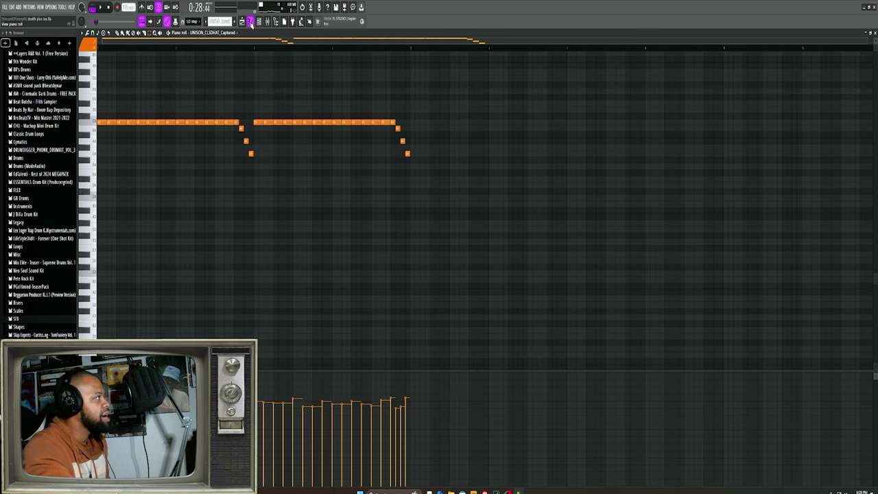
Play the arrangement to hear the extended hi-hat pattern.
{"action": "key", "text": "F5"}
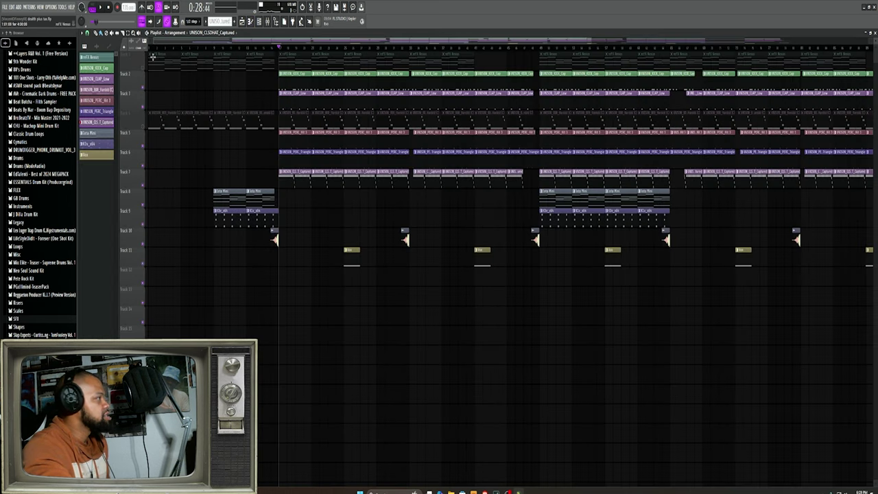
{"action": "left_click", "coordinate": [106, 7]}
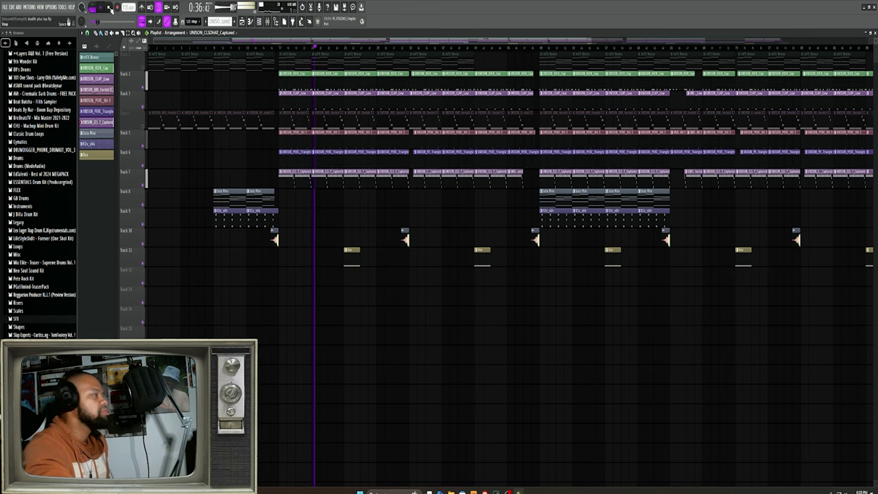
{"action": "left_click", "coordinate": [109, 7]}
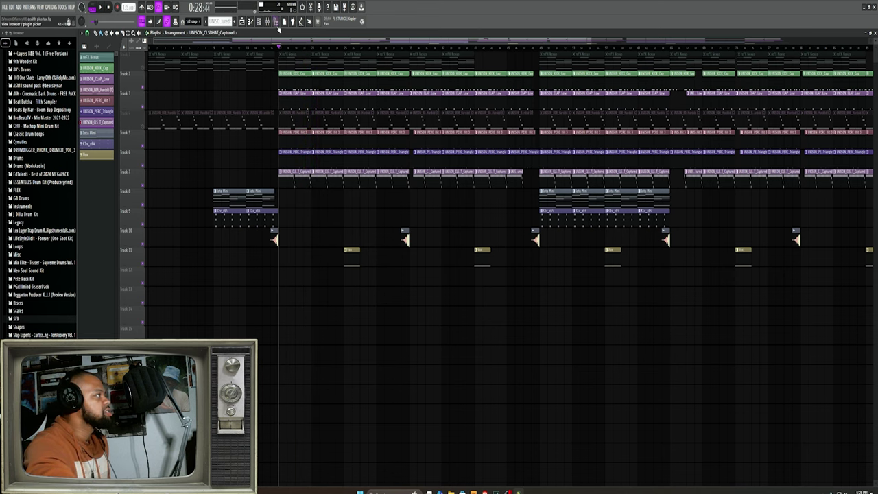
Select the Drum Bus in the mixer and view its TRS Compressor settings.
{"action": "left_click", "coordinate": [273, 24]}
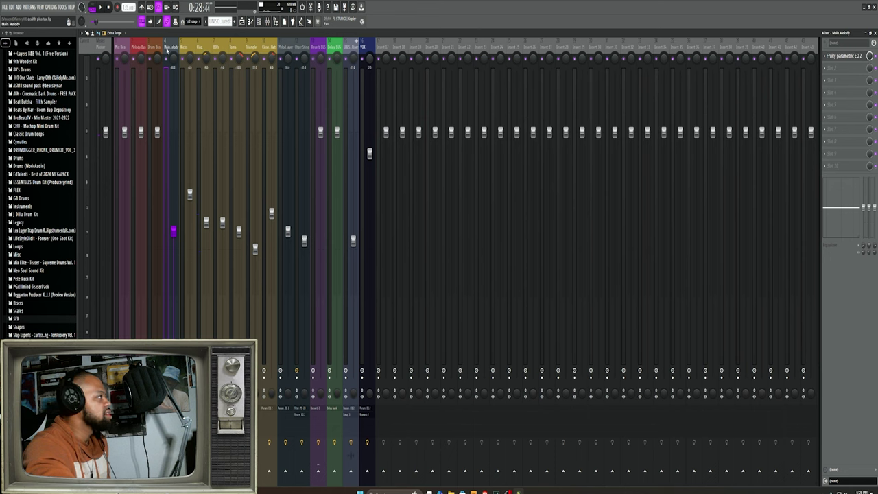
{"action": "left_click", "coordinate": [155, 47]}
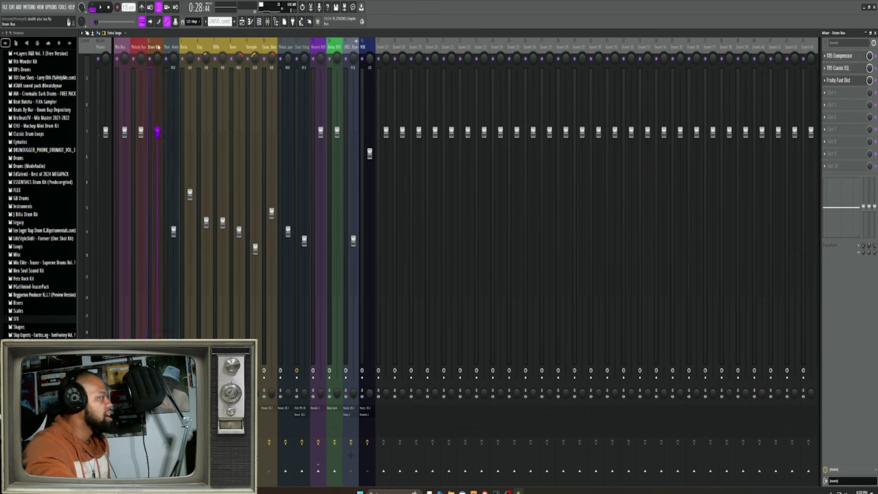
{"action": "left_click", "coordinate": [840, 57]}
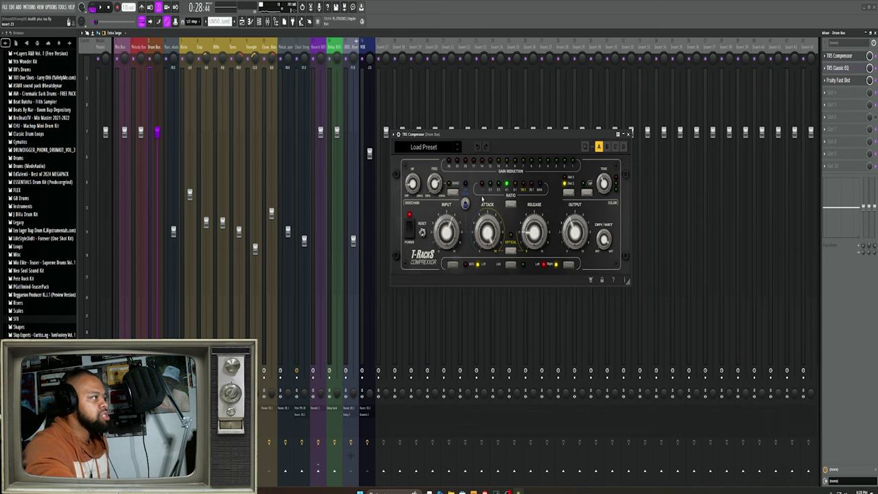
{"action": "mouse_move", "coordinate": [483, 214]}
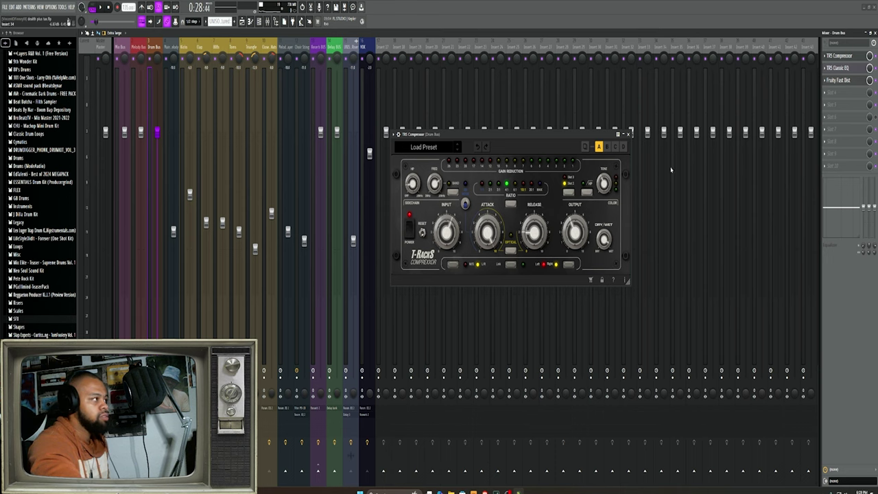
Inspect the Drum Bus's TRS Classic EQ and Fruity Fast Dist settings.
{"action": "left_click", "coordinate": [851, 68]}
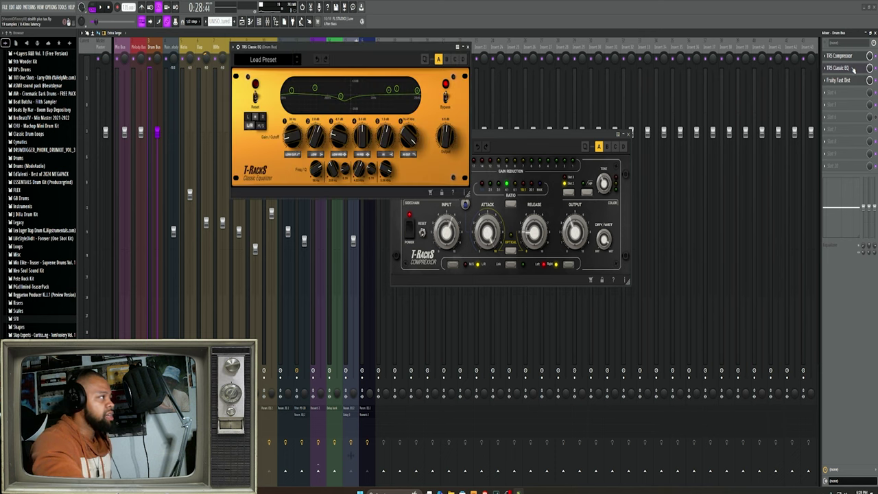
{"action": "left_click", "coordinate": [837, 68]}
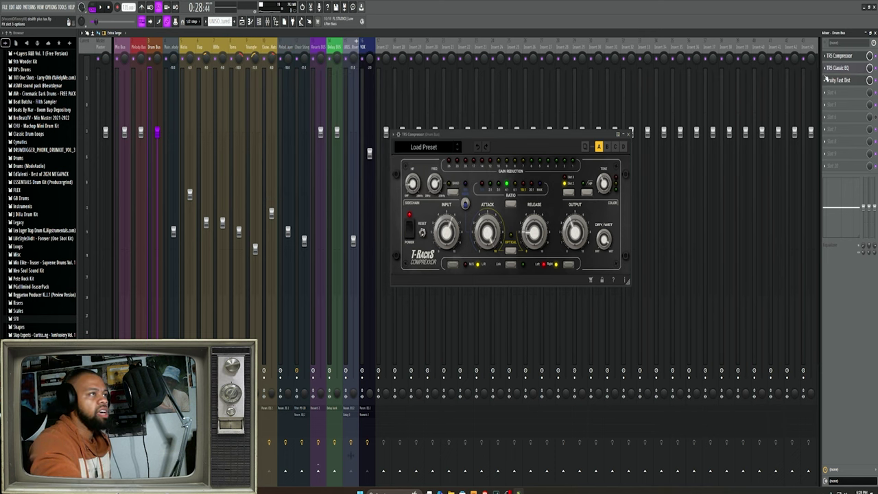
{"action": "left_click", "coordinate": [839, 79]}
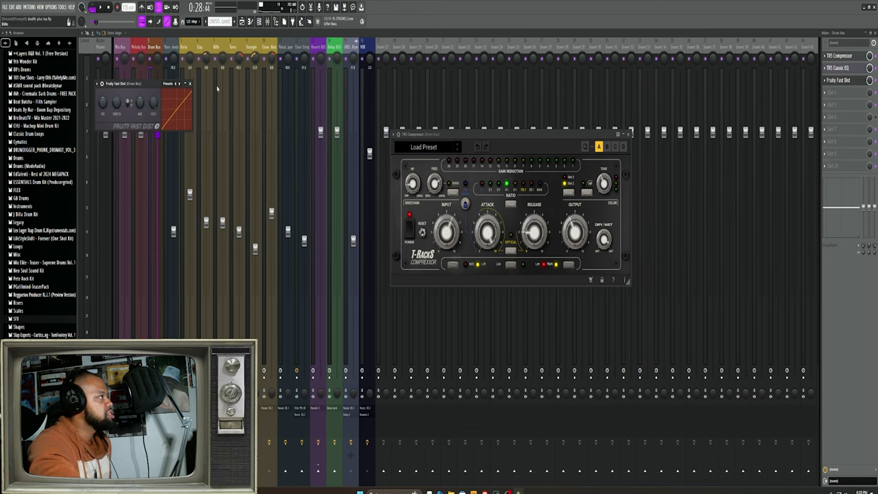
{"action": "left_click", "coordinate": [191, 83]}
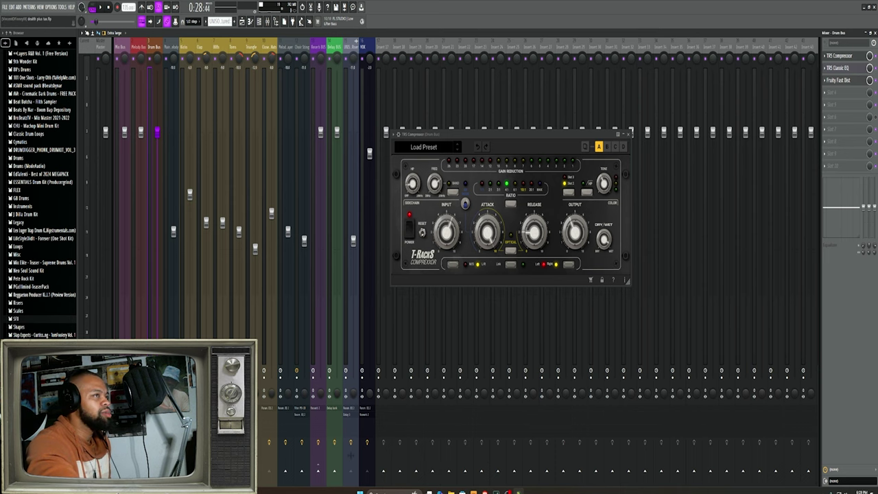
Open the Iota Mini chord notes in the piano roll with the channel rack shown.
{"action": "key", "text": "F7"}
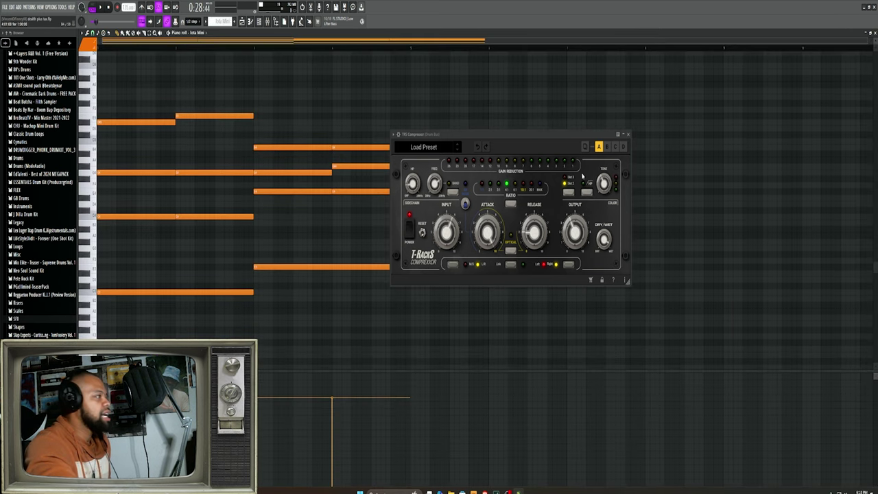
{"action": "left_click", "coordinate": [628, 134]}
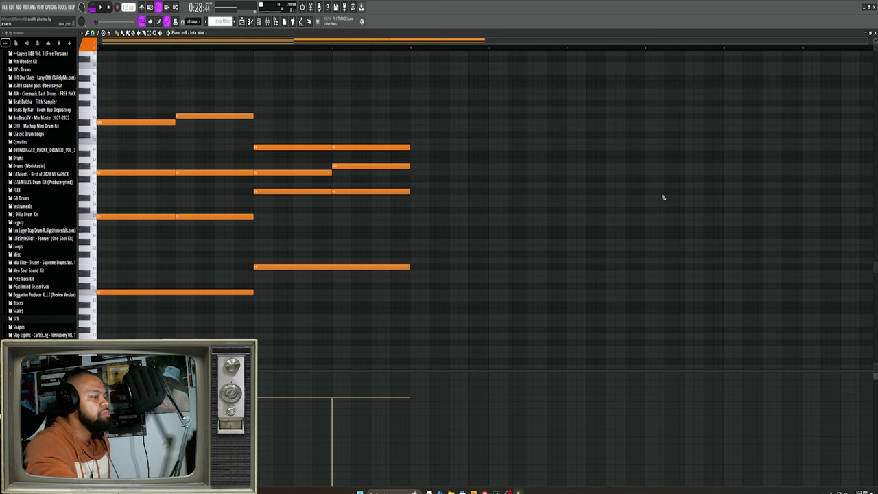
{"action": "left_click", "coordinate": [258, 21]}
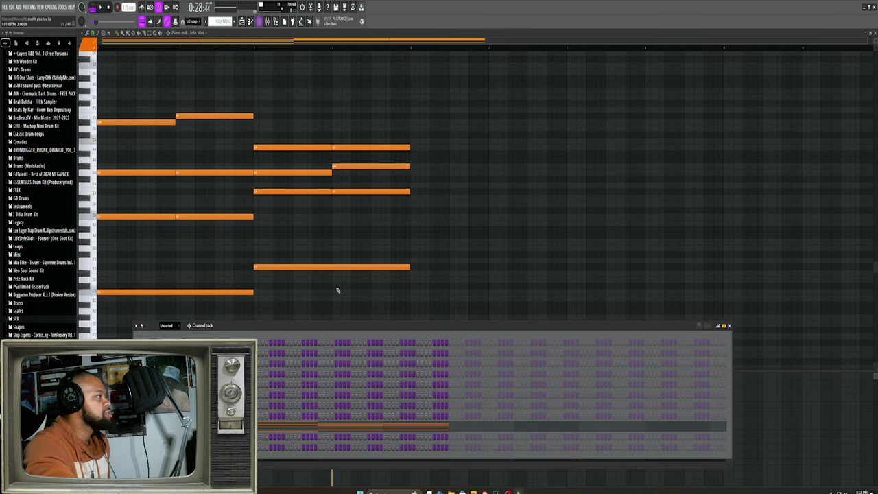
Check the Iota Mini's Synth - Future sound, then play the chord pattern.
{"action": "left_click", "coordinate": [220, 426]}
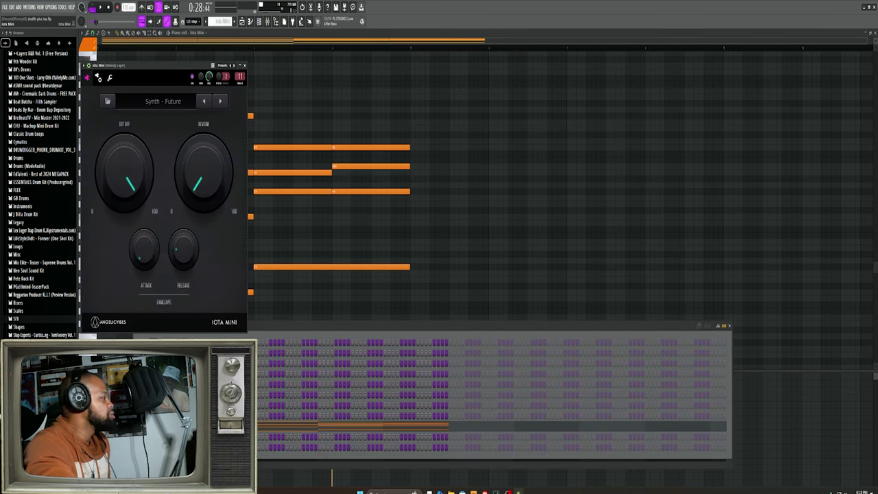
{"action": "left_click", "coordinate": [245, 67]}
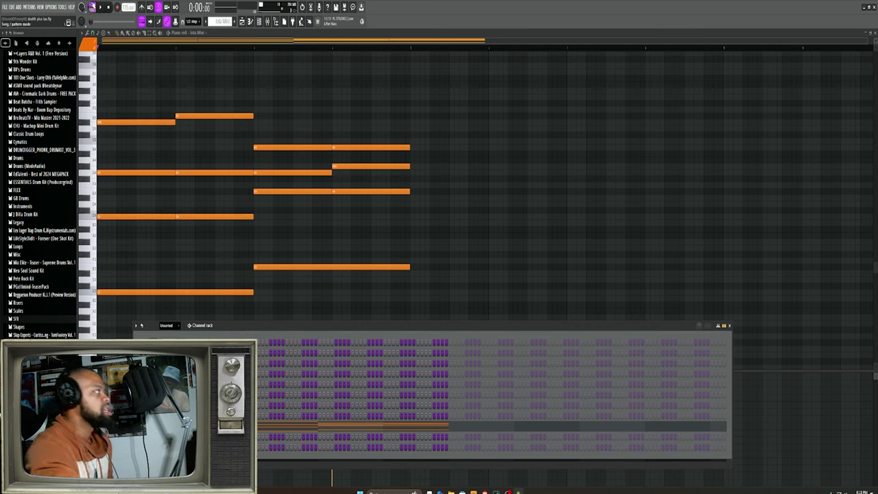
{"action": "left_click", "coordinate": [101, 9]}
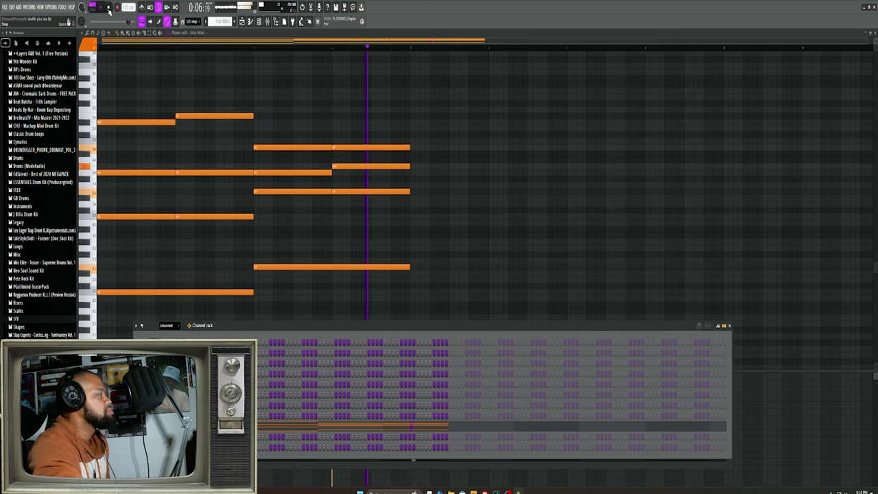
{"action": "left_click", "coordinate": [109, 8]}
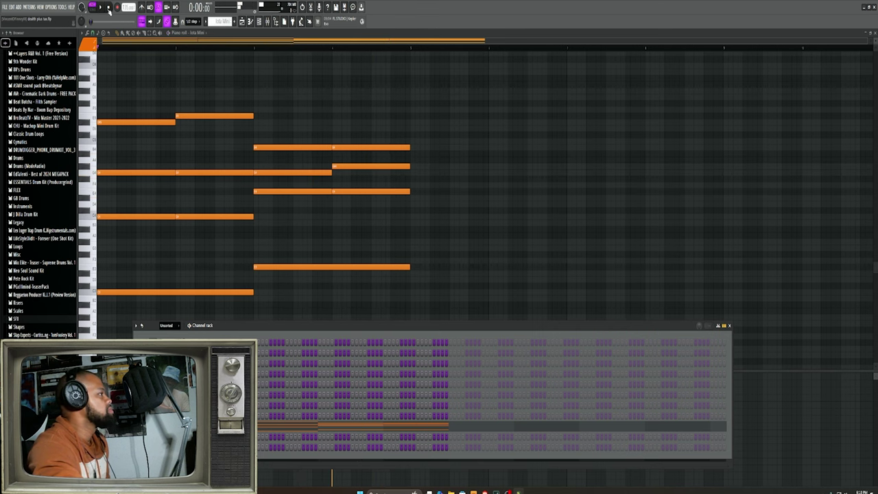
{"action": "left_click", "coordinate": [243, 23]}
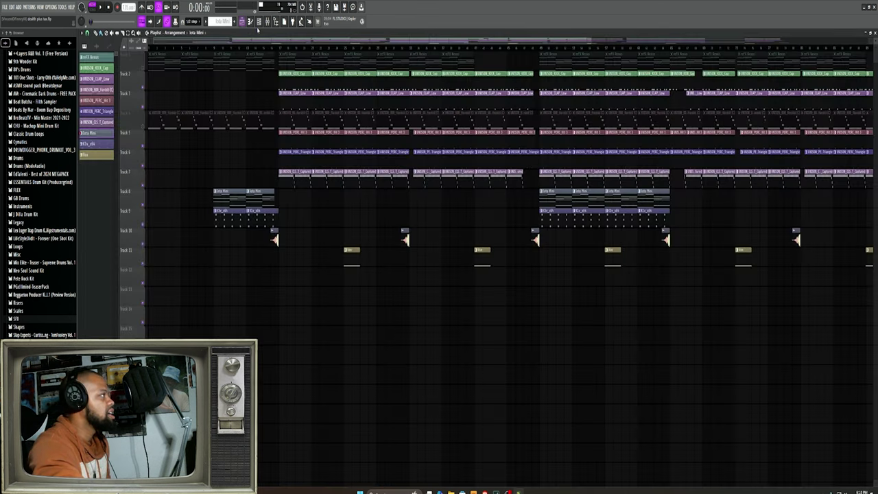
{"action": "left_click", "coordinate": [267, 22]}
{"action": "left_click", "coordinate": [268, 22]}
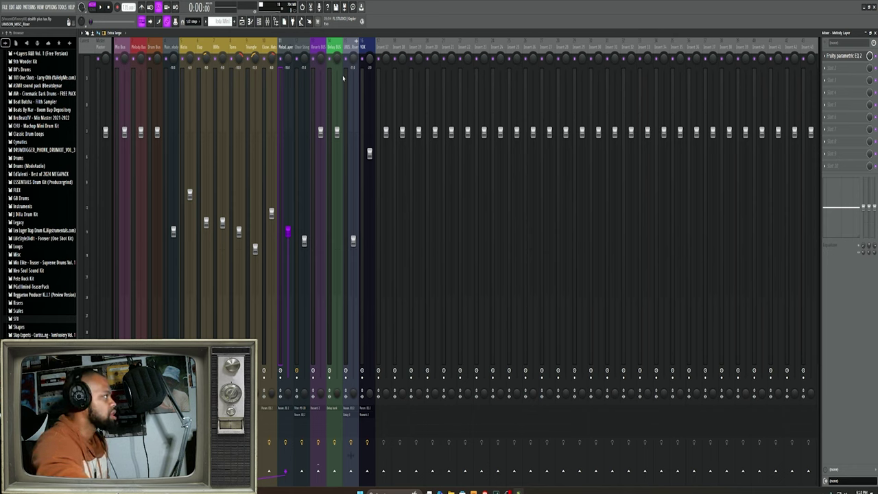
{"action": "left_click", "coordinate": [190, 59]}
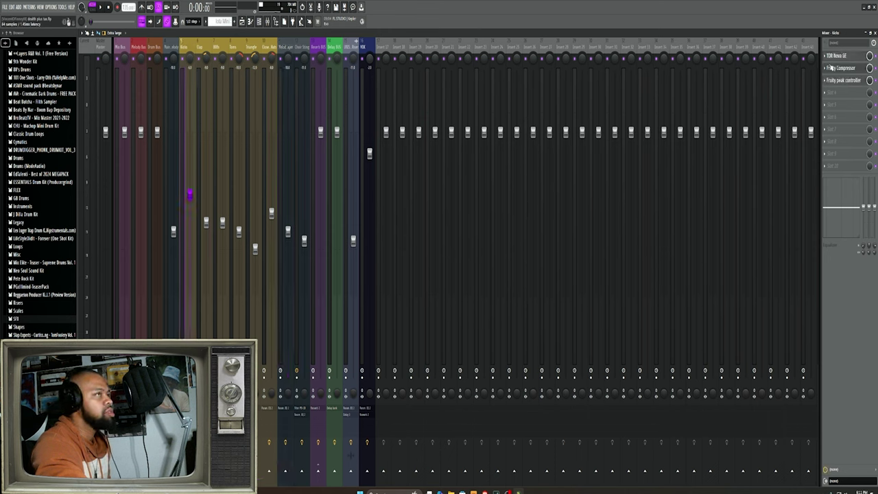
{"action": "left_click", "coordinate": [831, 69]}
{"action": "left_click", "coordinate": [832, 68]}
{"action": "left_click", "coordinate": [836, 56]}
{"action": "left_click", "coordinate": [836, 56]}
{"action": "left_click", "coordinate": [363, 47]}
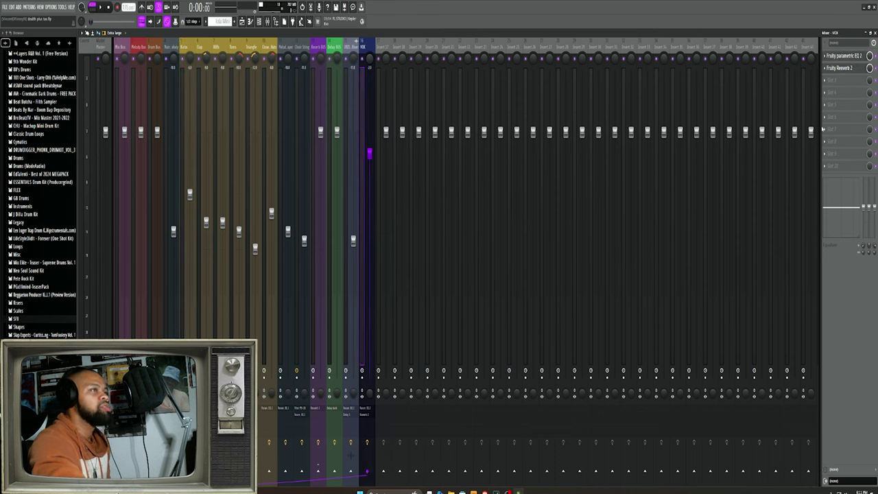
{"action": "left_click", "coordinate": [848, 68]}
{"action": "left_click", "coordinate": [848, 68]}
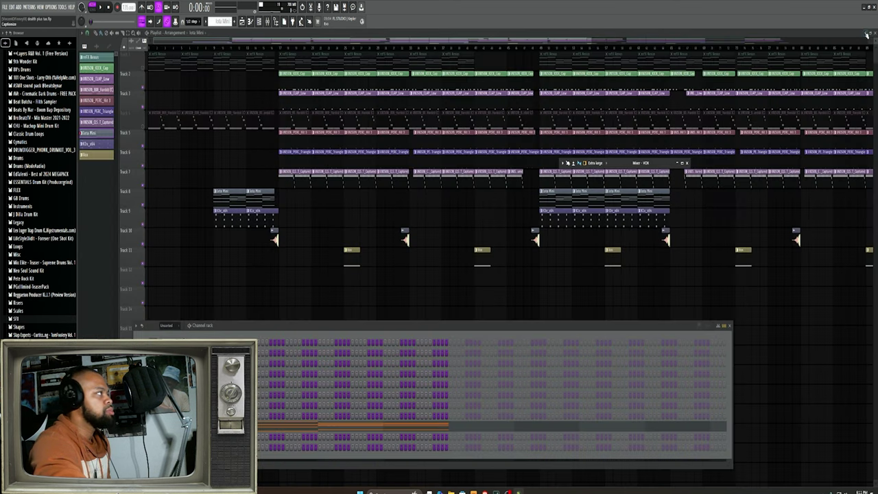
{"action": "left_click", "coordinate": [869, 32]}
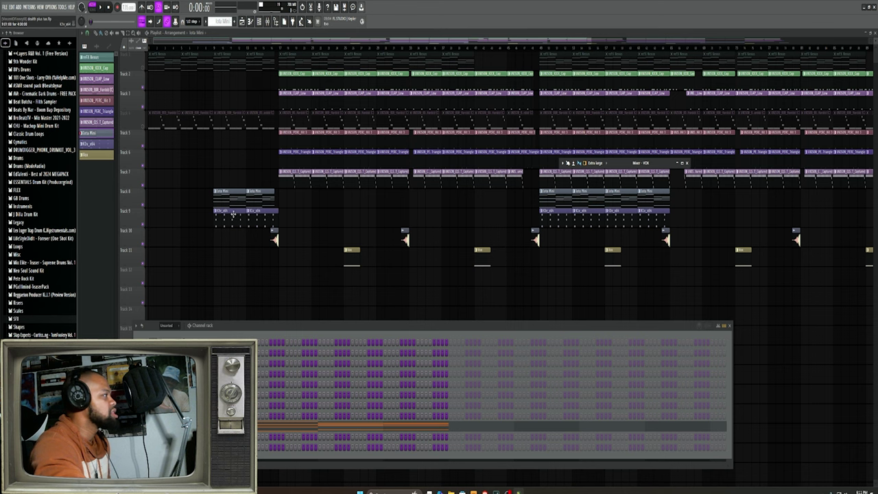
Open and play the choir stab pattern, then show the channel rack for the K1v.
{"action": "double_click", "coordinate": [94, 143]}
{"action": "scroll", "coordinate": [149, 160], "scroll_direction": "up", "scroll_amount": 4}
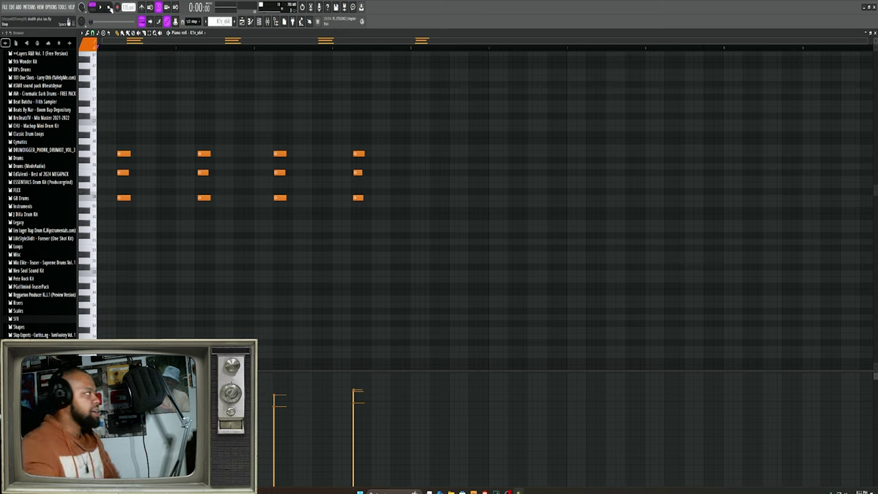
{"action": "left_click", "coordinate": [101, 7]}
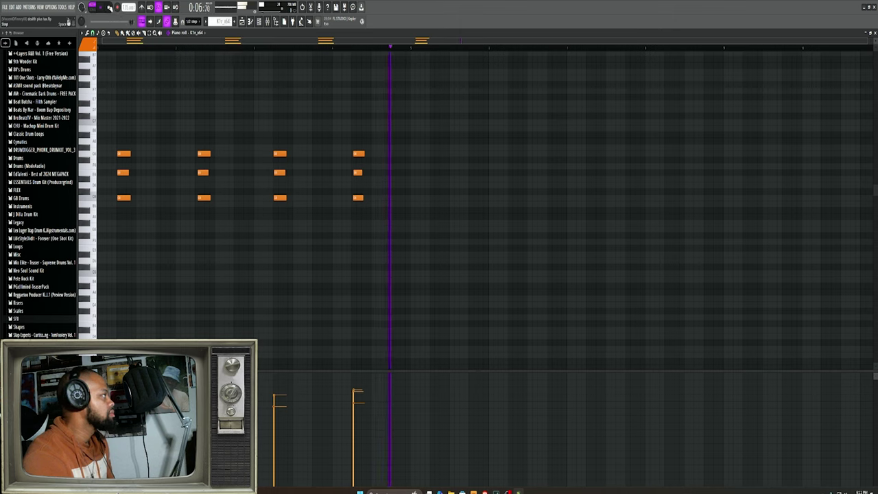
{"action": "left_click", "coordinate": [109, 7]}
{"action": "left_click", "coordinate": [258, 21]}
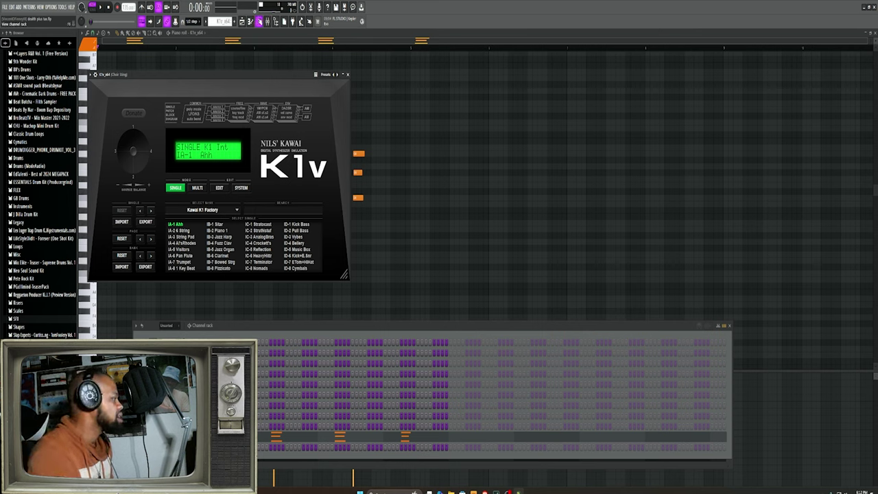
Inspect the Choir Sting track's Filter MS-20 and Fruity Parametric EQ 2.
{"action": "left_click", "coordinate": [259, 22]}
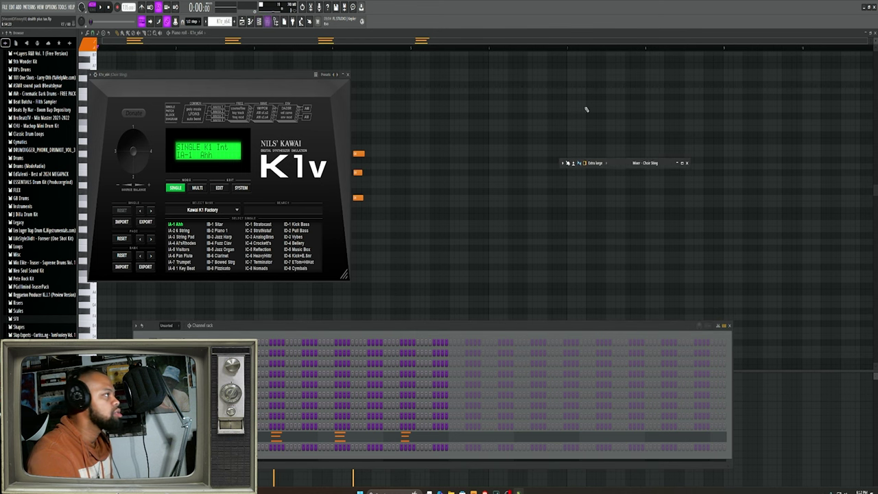
{"action": "left_click", "coordinate": [682, 163]}
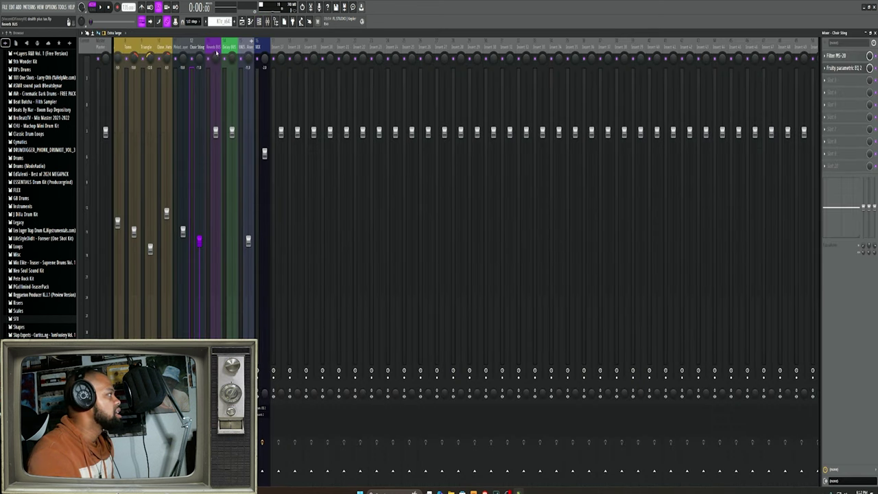
{"action": "left_click", "coordinate": [835, 55]}
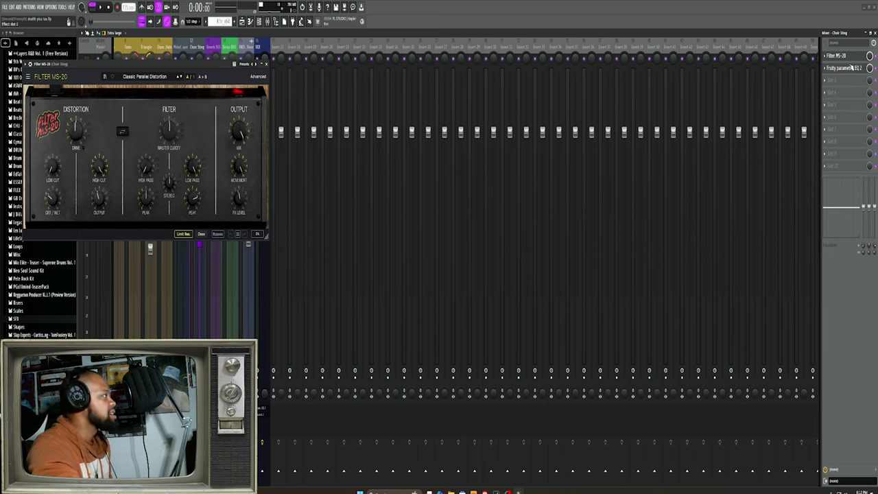
{"action": "left_click", "coordinate": [845, 69]}
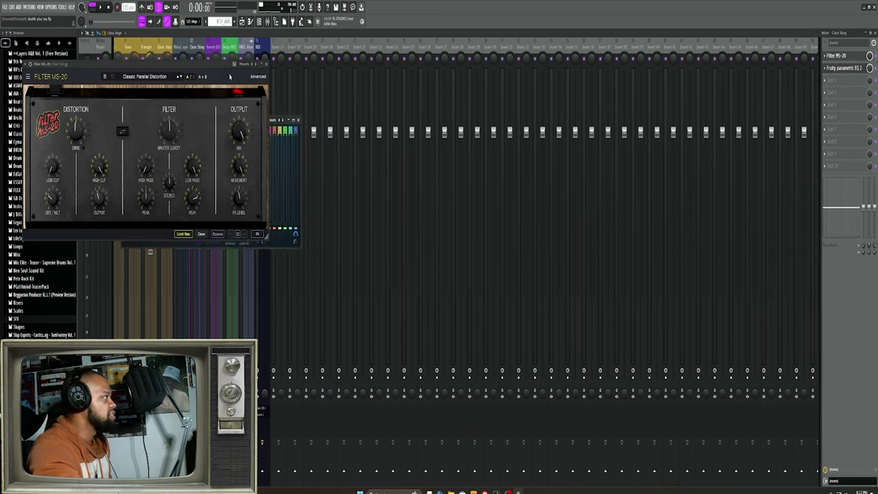
{"action": "left_click_drag", "start_coordinate": [229, 77], "coordinate": [635, 47]}
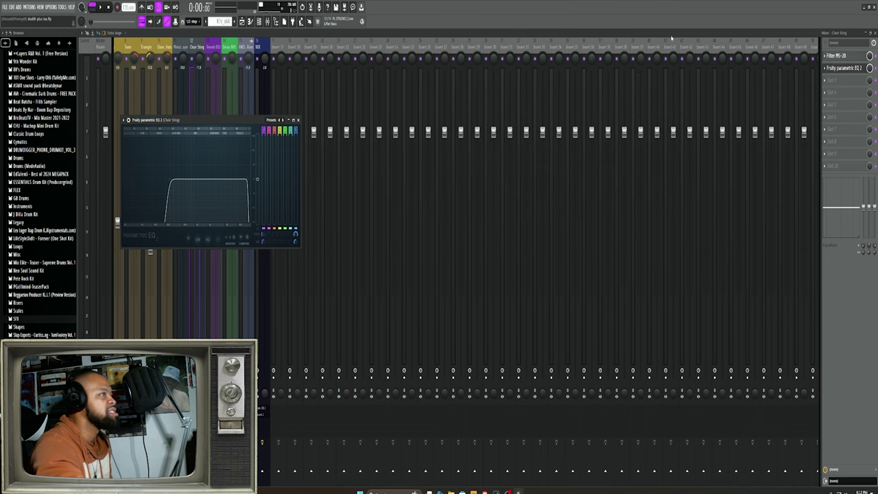
Close the mixer and K1v window, returning to the arrangement playlist.
{"action": "left_click", "coordinate": [873, 32]}
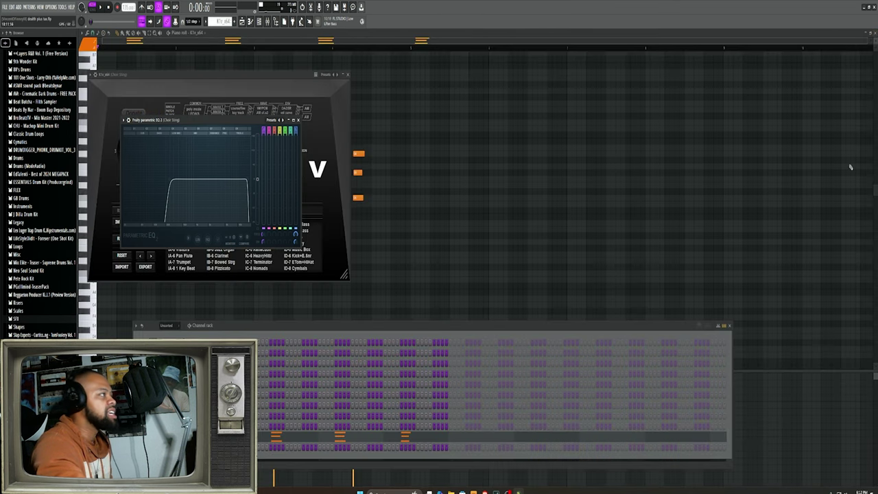
{"action": "left_click", "coordinate": [347, 74]}
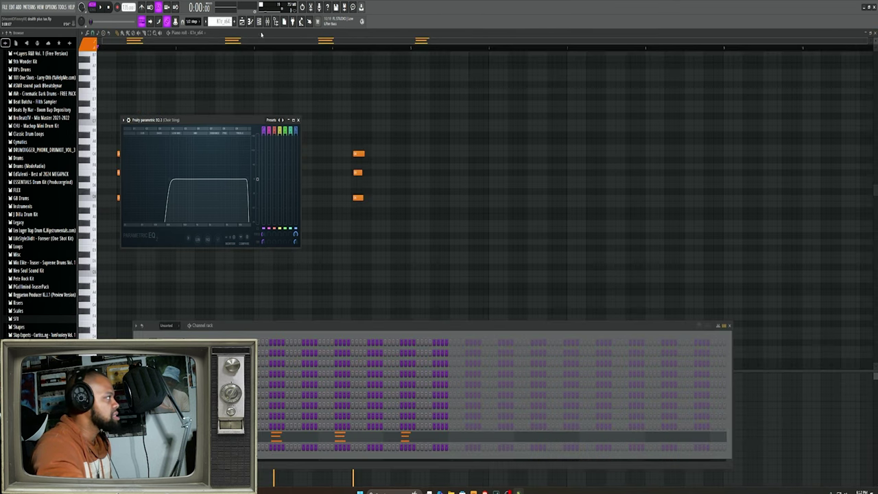
{"action": "left_click", "coordinate": [242, 21]}
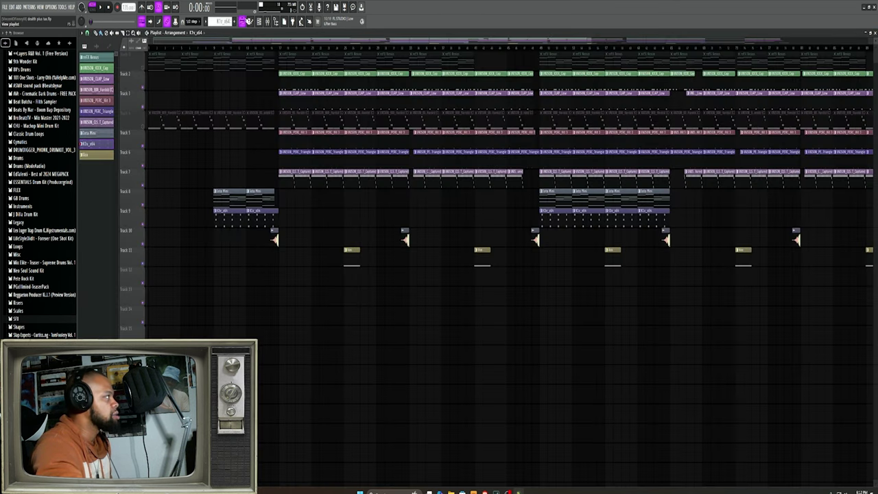
Play the arrangement from 1:25:66, then stop it.
{"action": "left_click", "coordinate": [542, 48]}
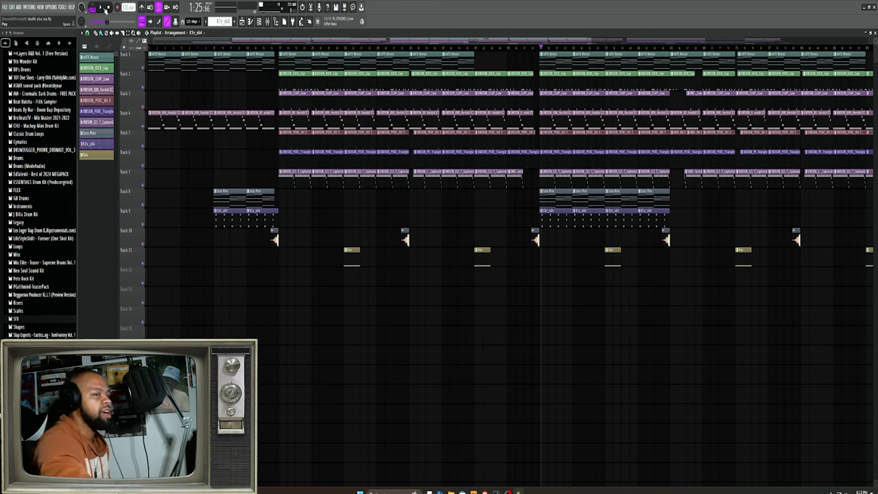
{"action": "left_click", "coordinate": [104, 7]}
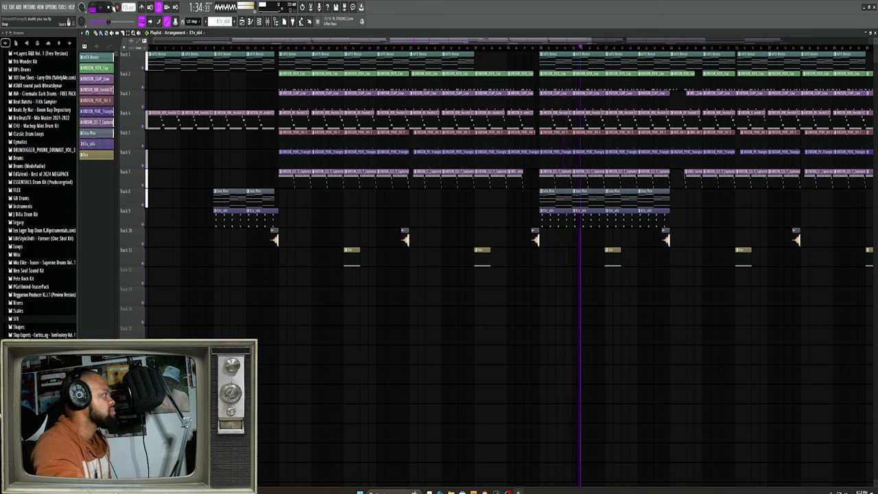
{"action": "left_click", "coordinate": [113, 7]}
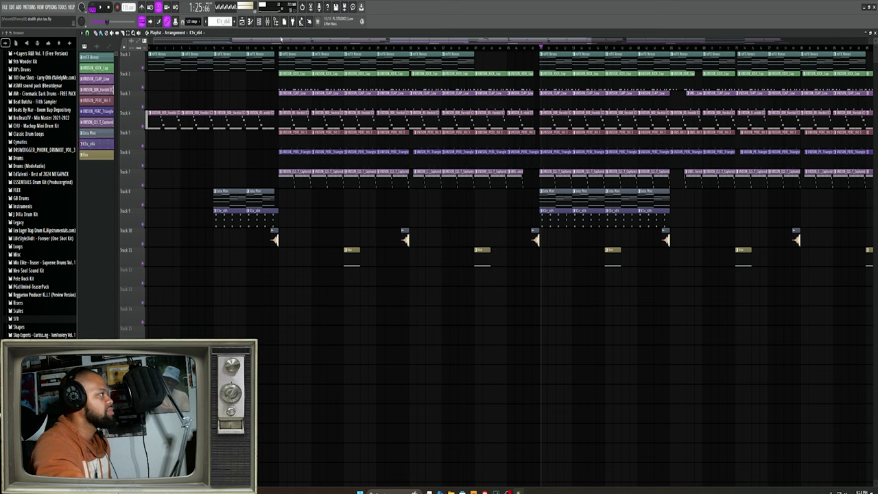
Glance at the Channel rack and Mixer, then return to the arrangement Playlist.
{"action": "left_click", "coordinate": [260, 21]}
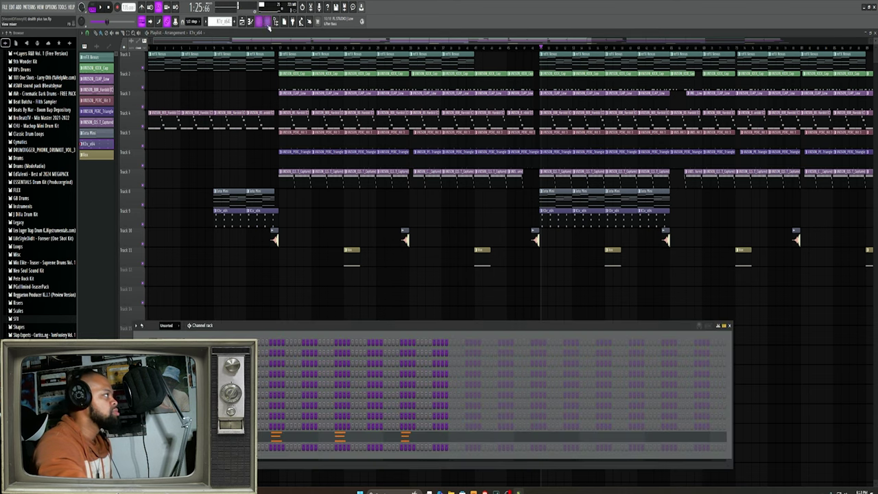
{"action": "left_click", "coordinate": [268, 22]}
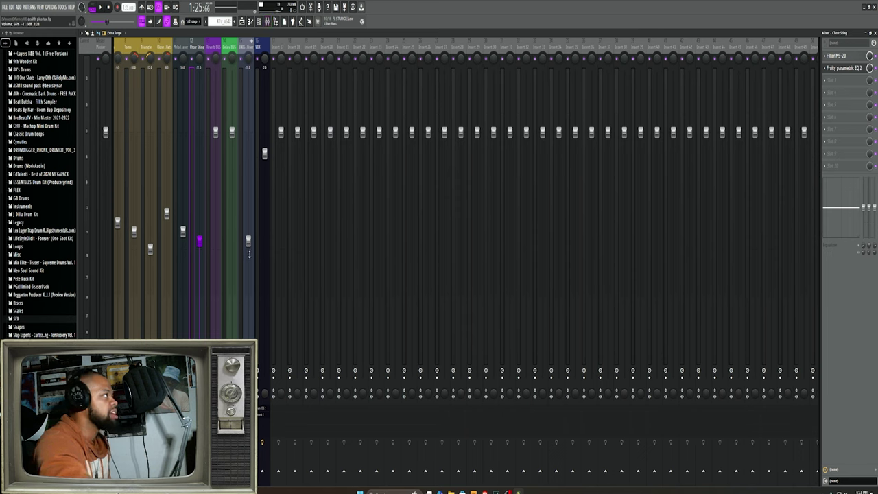
{"action": "left_click", "coordinate": [242, 22]}
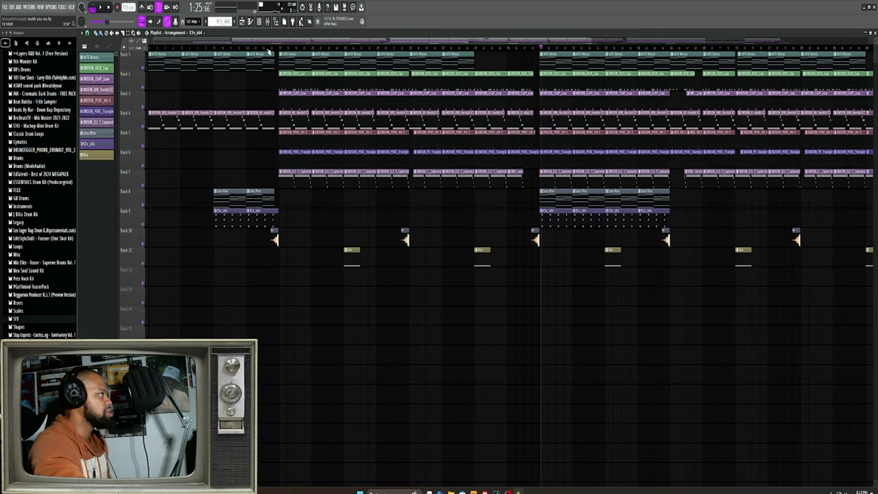
Solo Track 10 and play the riser alone from just before it, then unsolo.
{"action": "left_click", "coordinate": [266, 50]}
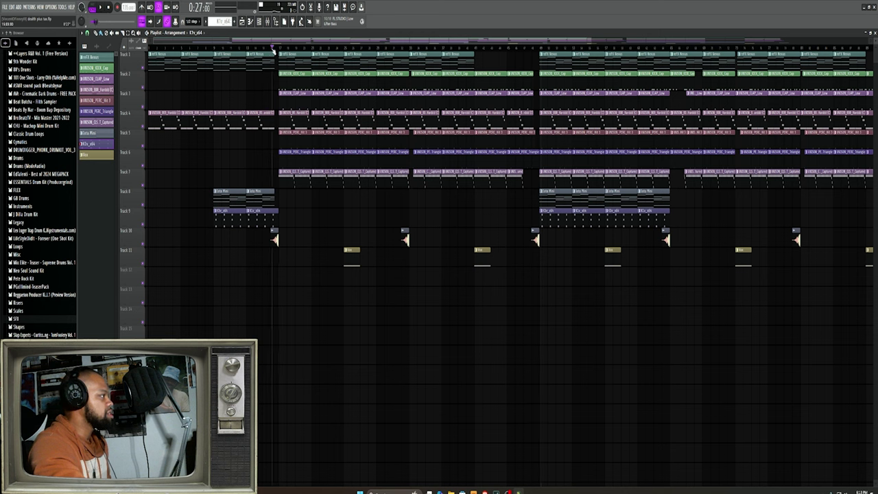
{"action": "right_click", "coordinate": [144, 245]}
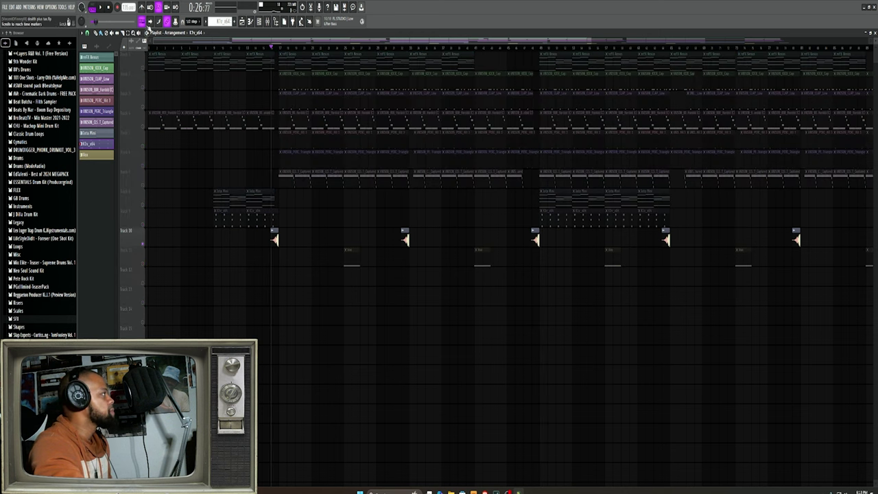
{"action": "left_click", "coordinate": [101, 7]}
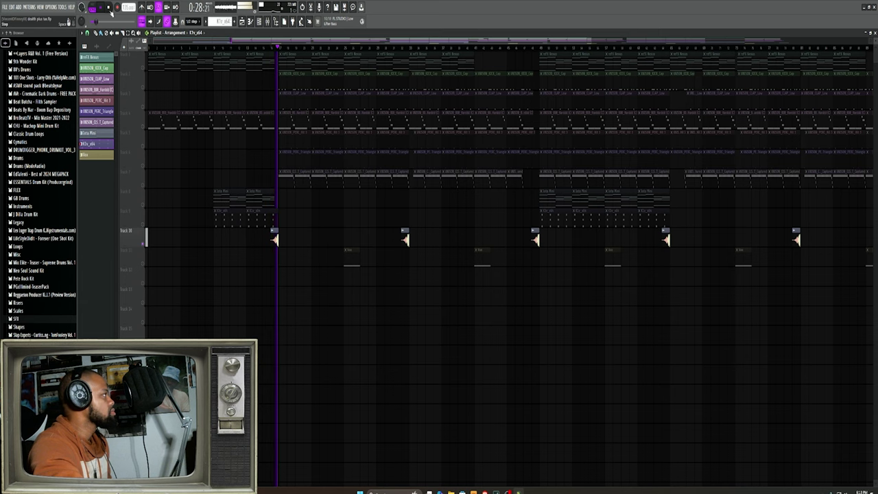
{"action": "left_click", "coordinate": [110, 10]}
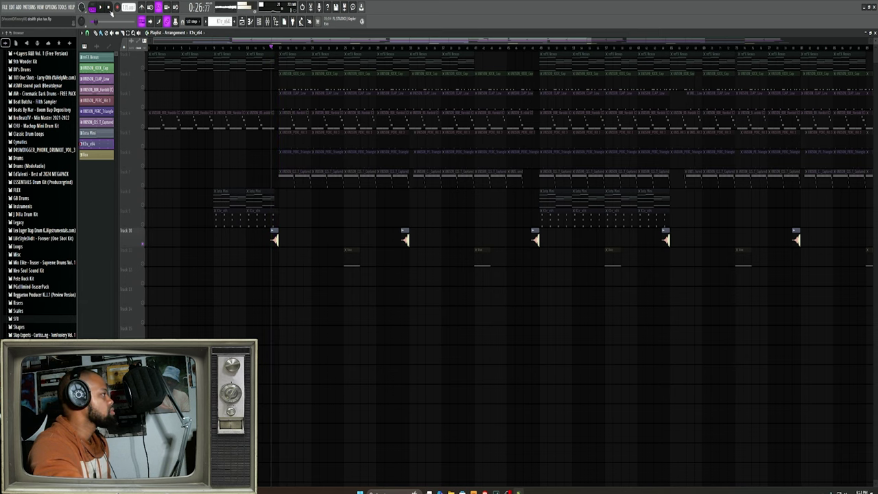
{"action": "right_click", "coordinate": [144, 245]}
Inspect the riser channel's Fruity Delay 3 and Parametric EQ 2, then move the song position to 0:42.
{"action": "left_click", "coordinate": [268, 21]}
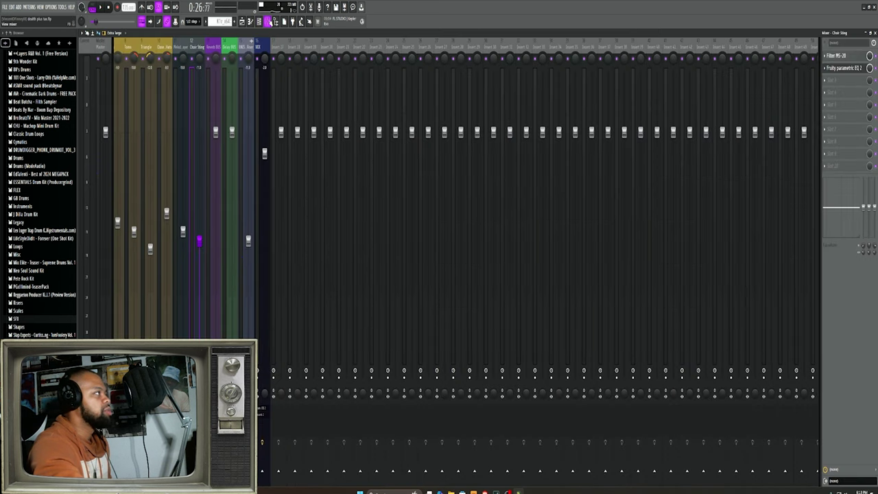
{"action": "left_click", "coordinate": [248, 171]}
{"action": "left_click", "coordinate": [854, 69]}
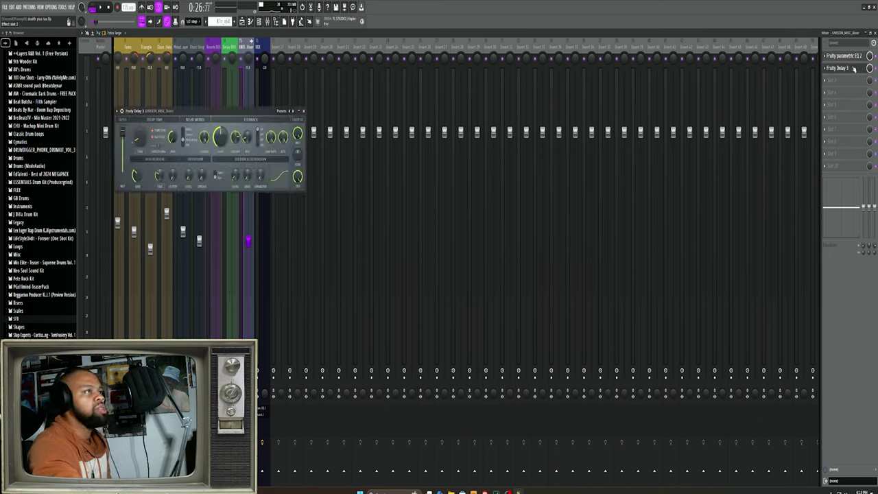
{"action": "left_click", "coordinate": [852, 56]}
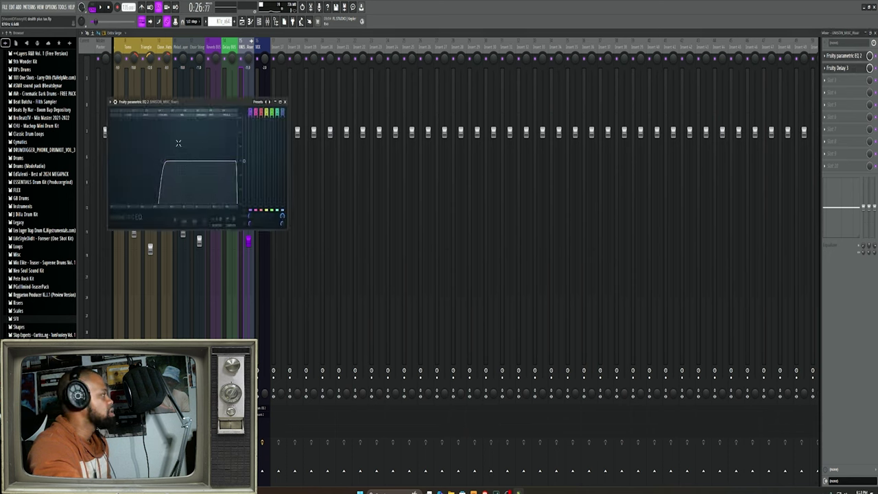
{"action": "left_click", "coordinate": [285, 102]}
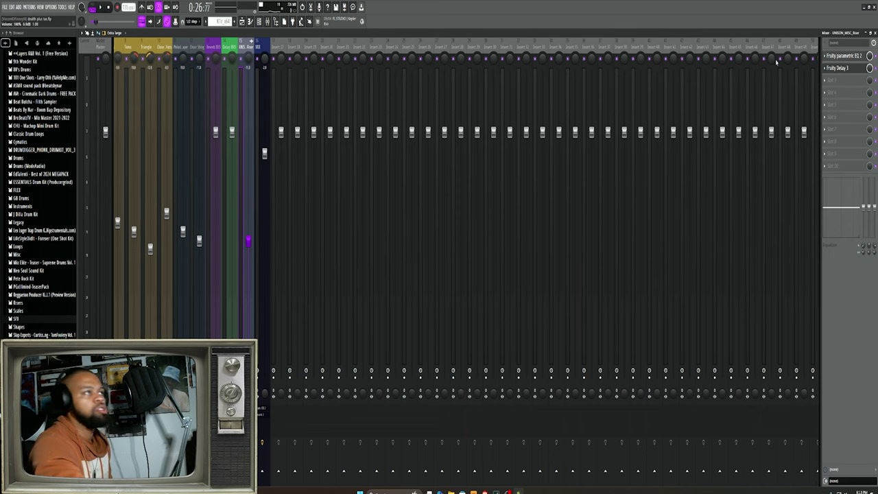
{"action": "key", "text": "F9"}
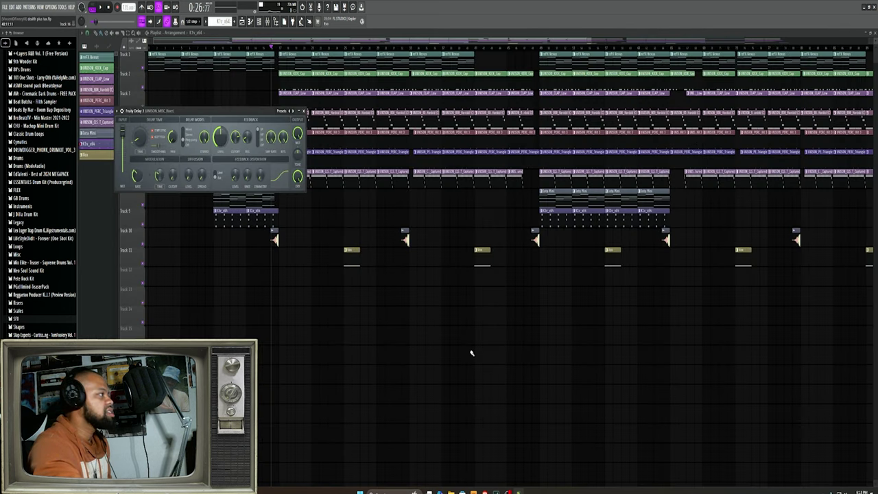
{"action": "key", "text": "Escape"}
{"action": "left_click", "coordinate": [348, 49]}
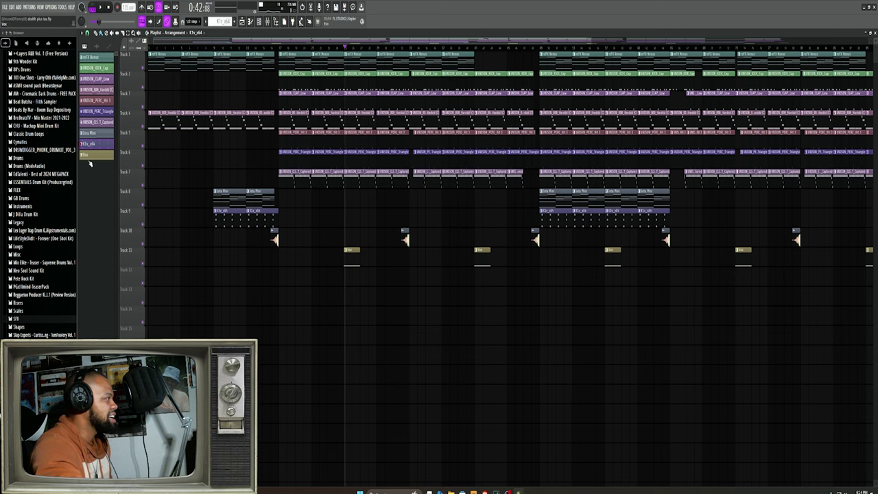
{"action": "key", "text": "F7"}
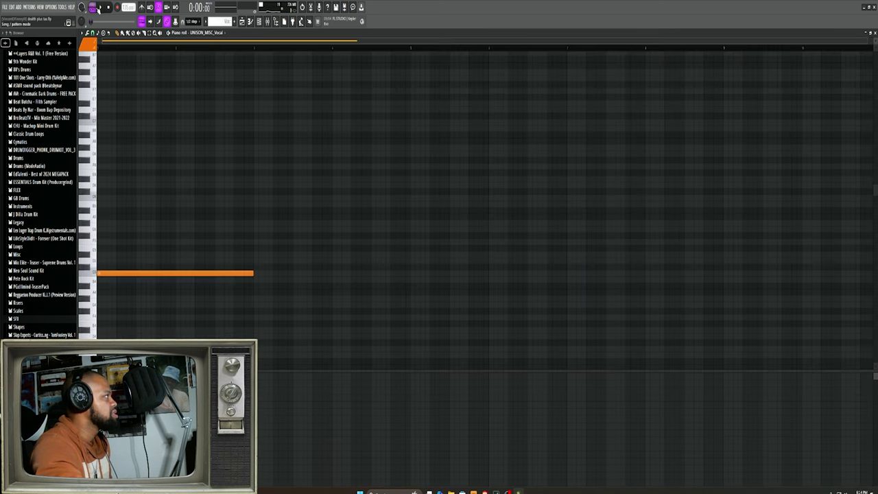
{"action": "left_click", "coordinate": [102, 7]}
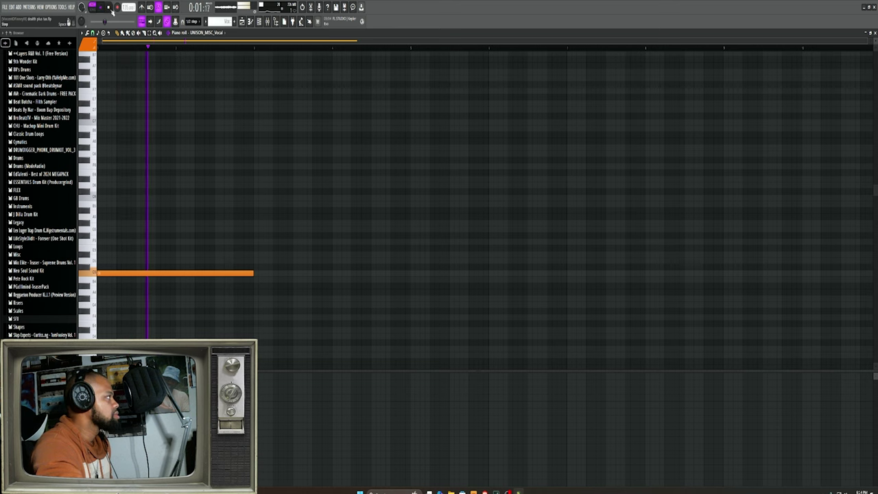
{"action": "left_click", "coordinate": [107, 12]}
{"action": "left_click", "coordinate": [242, 21]}
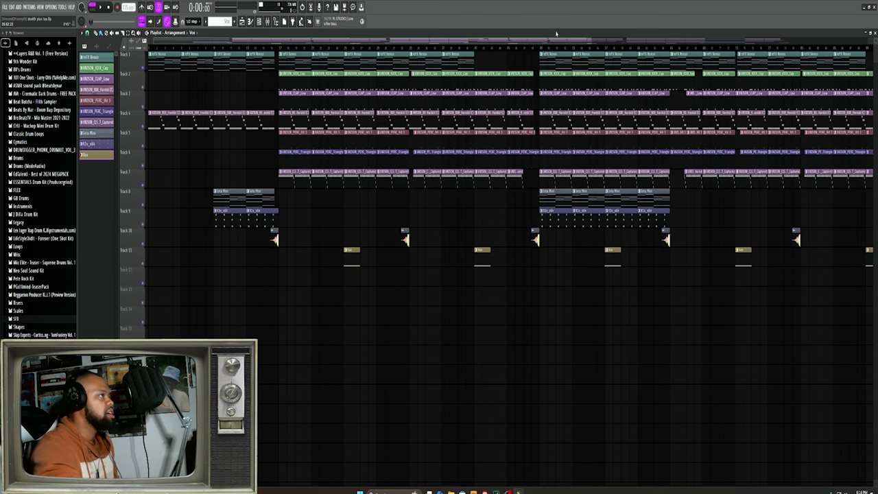
Scroll the Playlist right and play the arrangement from 1:25.
{"action": "left_click_drag", "start_coordinate": [557, 38], "coordinate": [632, 39]}
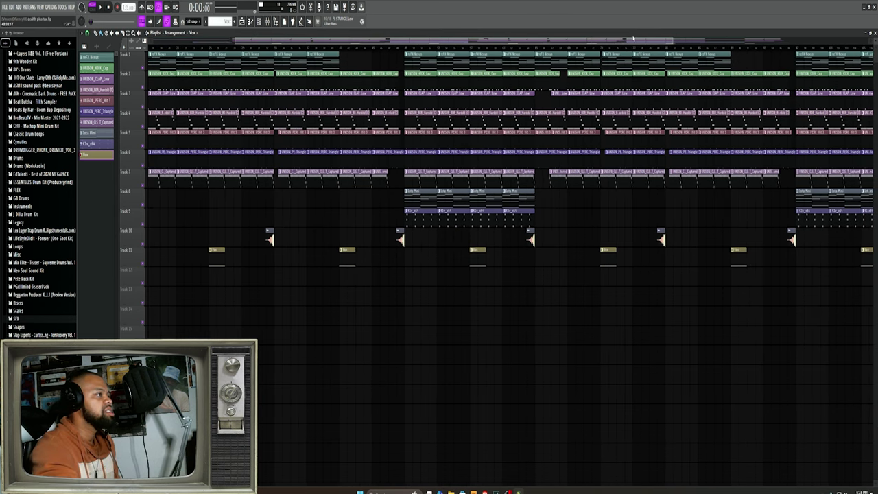
{"action": "left_click", "coordinate": [406, 51]}
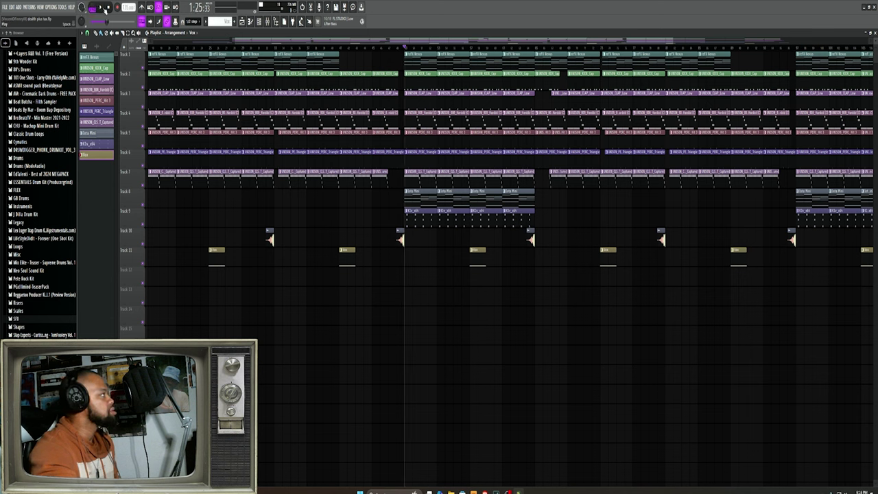
{"action": "left_click", "coordinate": [105, 7]}
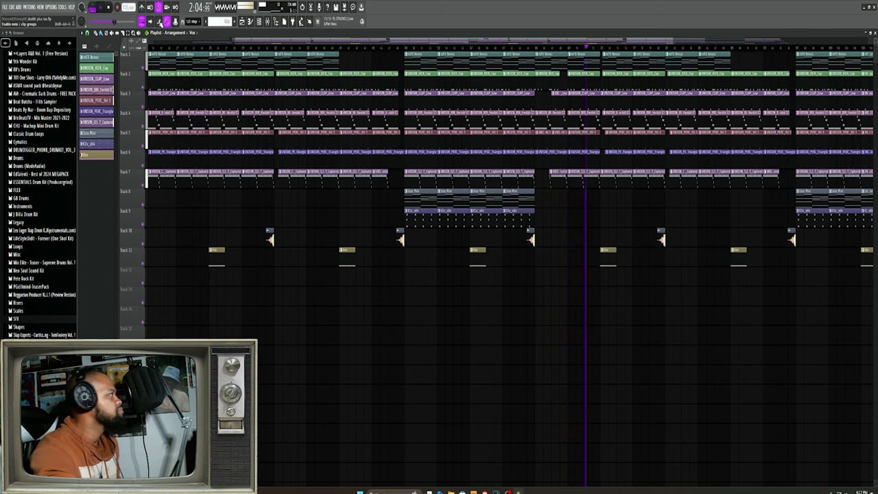
Stop, then play the arrangement again from about 1:10.
{"action": "left_click", "coordinate": [113, 8]}
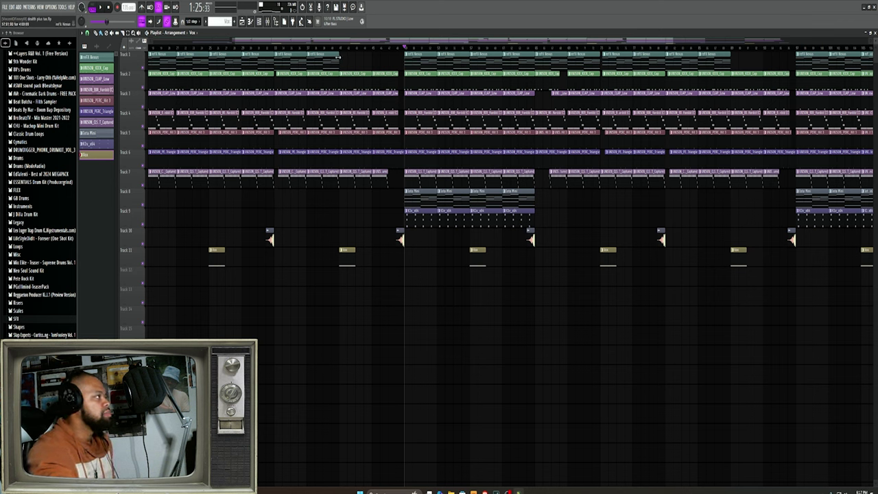
{"action": "left_click", "coordinate": [338, 50]}
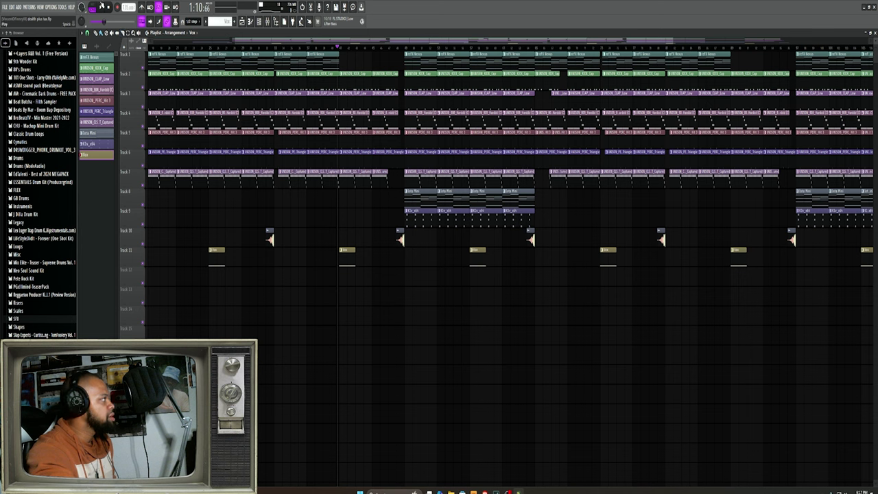
{"action": "left_click", "coordinate": [102, 7]}
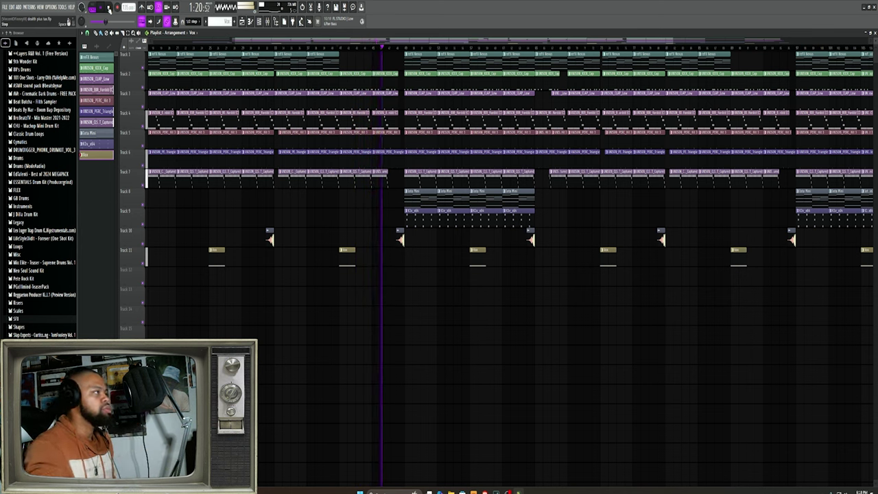
Stop playback with the transport's Stop button.
{"action": "left_click", "coordinate": [108, 6]}
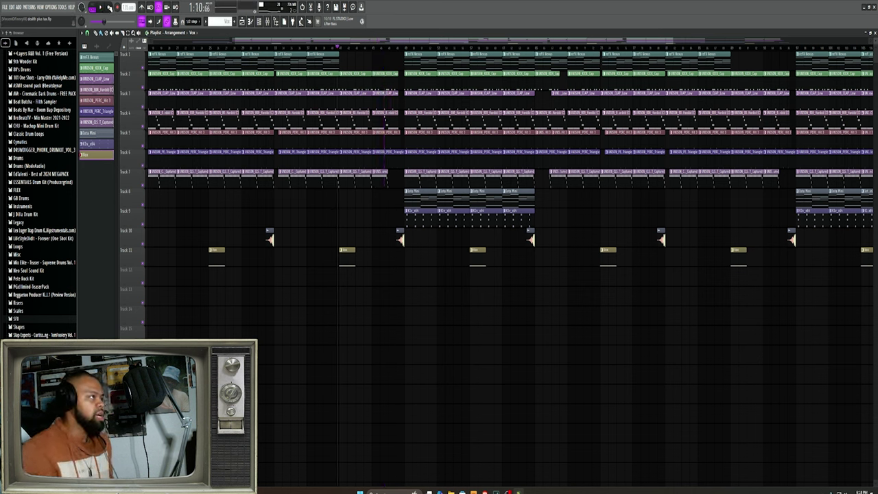